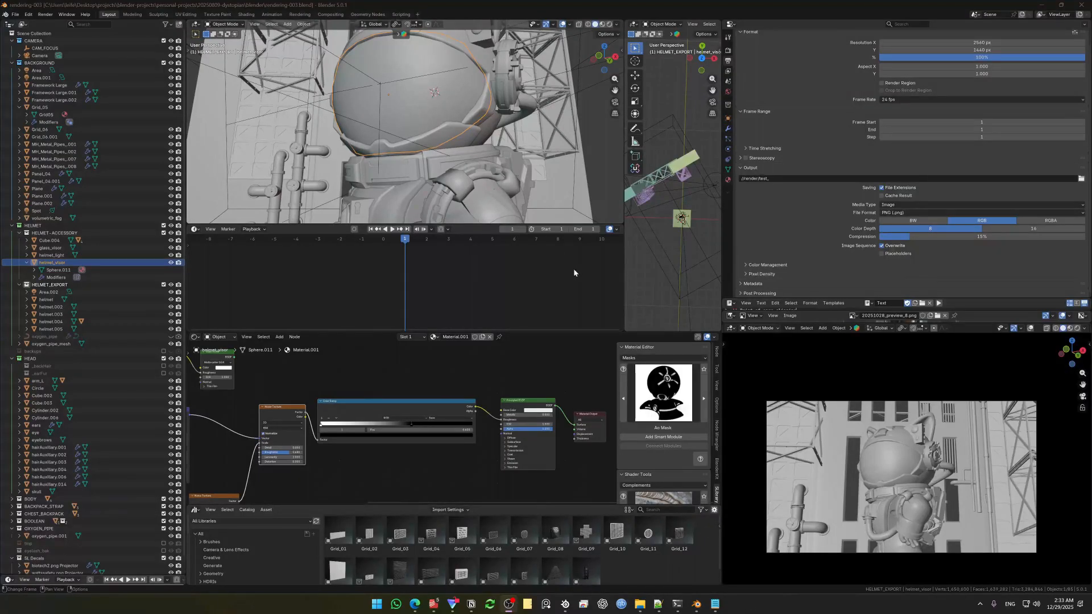
Render the scene as a still image and fit the whole frame in the render window.
left_click(46, 14)
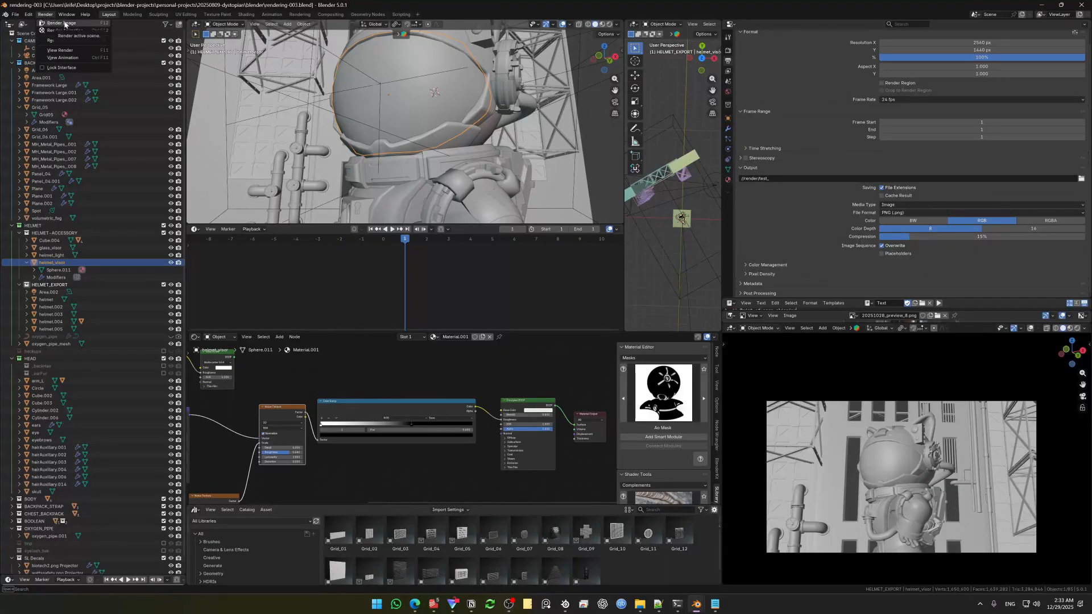
left_click(61, 23)
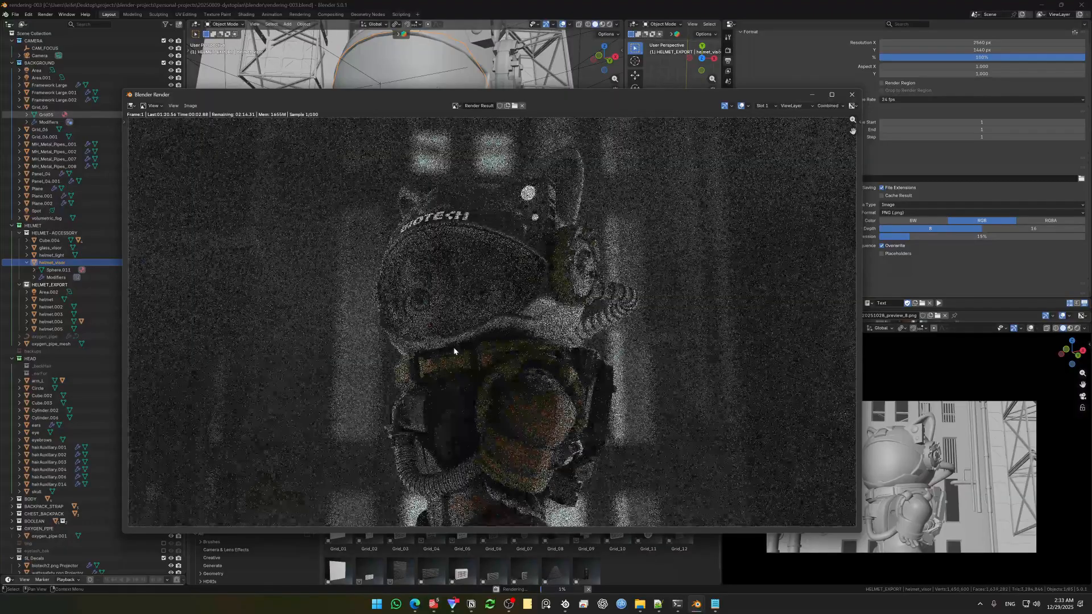
scroll(454, 352, "down", 1)
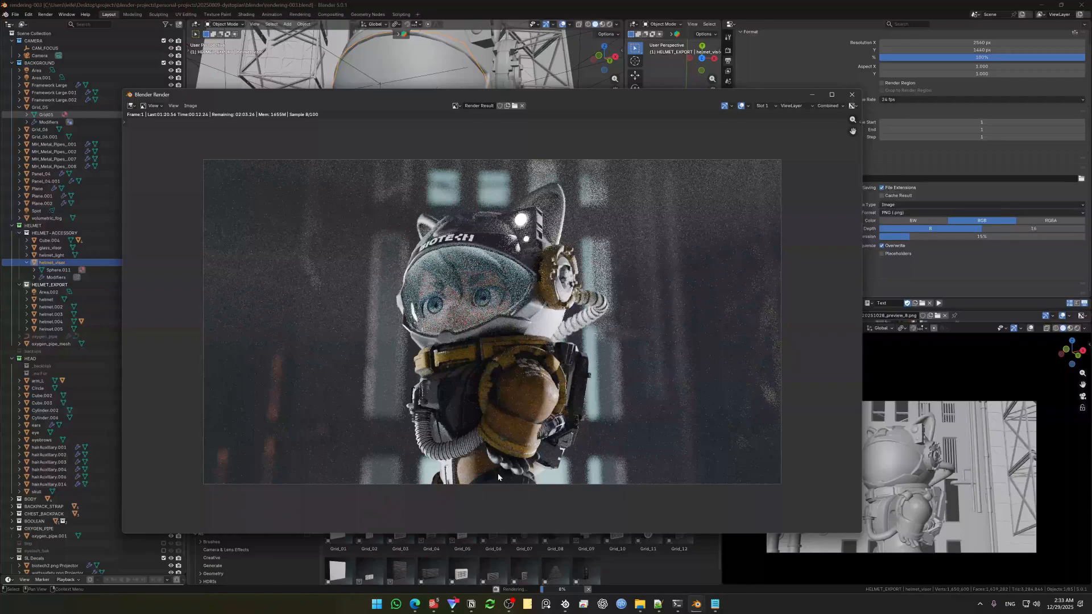
Bring up the browser image of the Blender crash dialog, examine its message and options, and move the window out of the way.
mouse_move(418, 604)
left_click(471, 556)
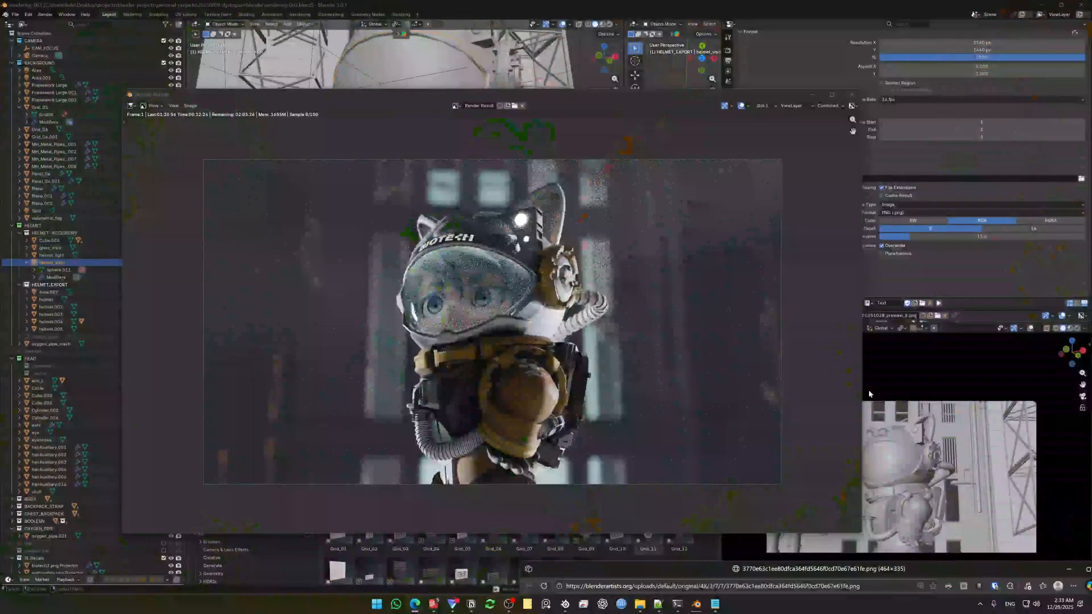
left_click_drag(782, 571, 588, 153)
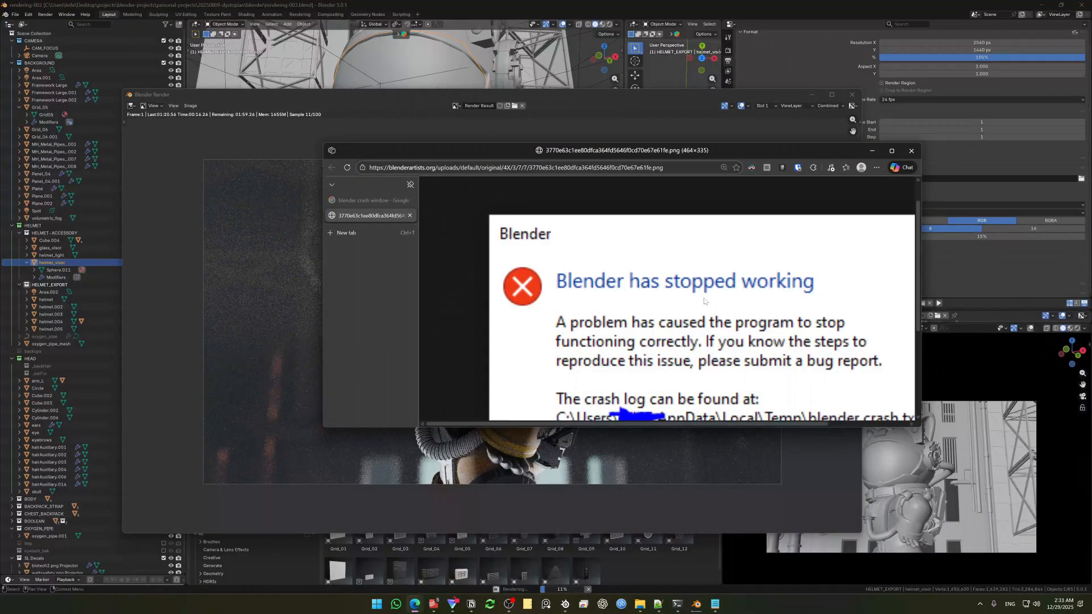
scroll(704, 302, "down", 1)
scroll(704, 301, "down", 1)
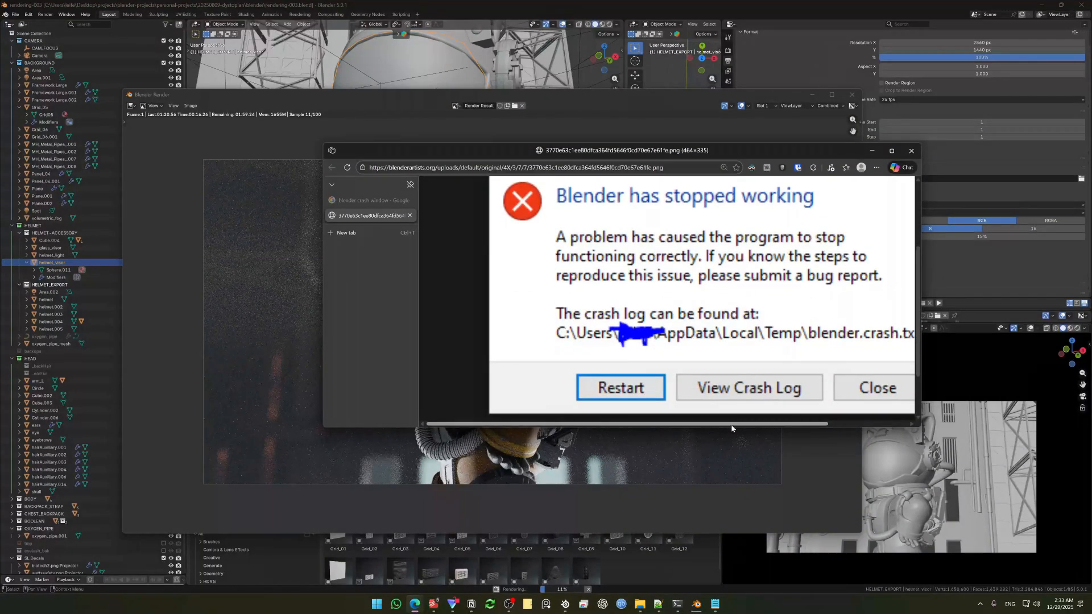
left_click_drag(732, 428, 768, 428)
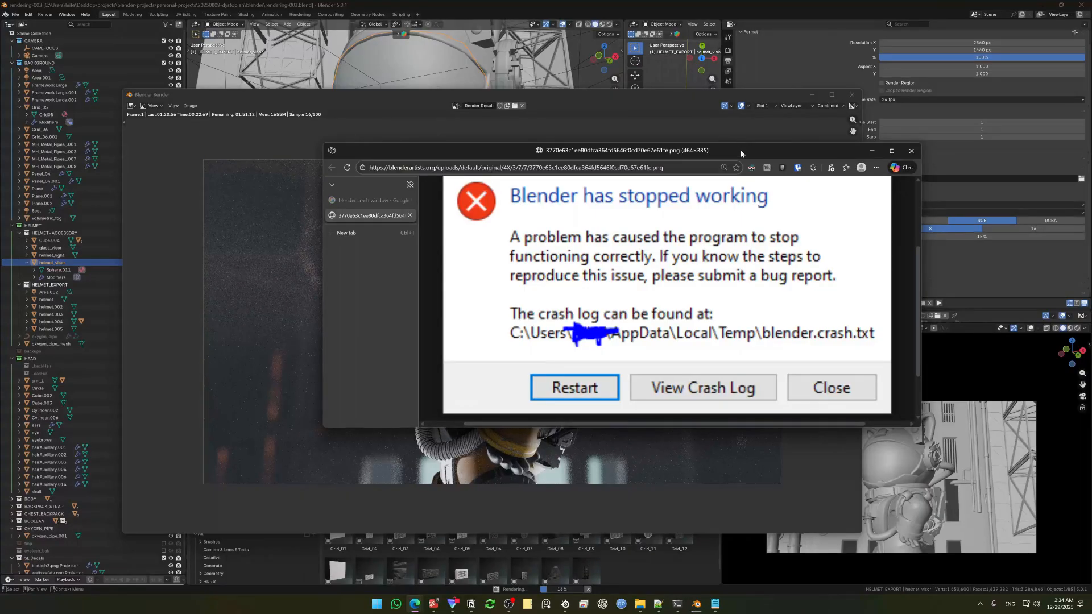
left_click_drag(741, 154, 803, 573)
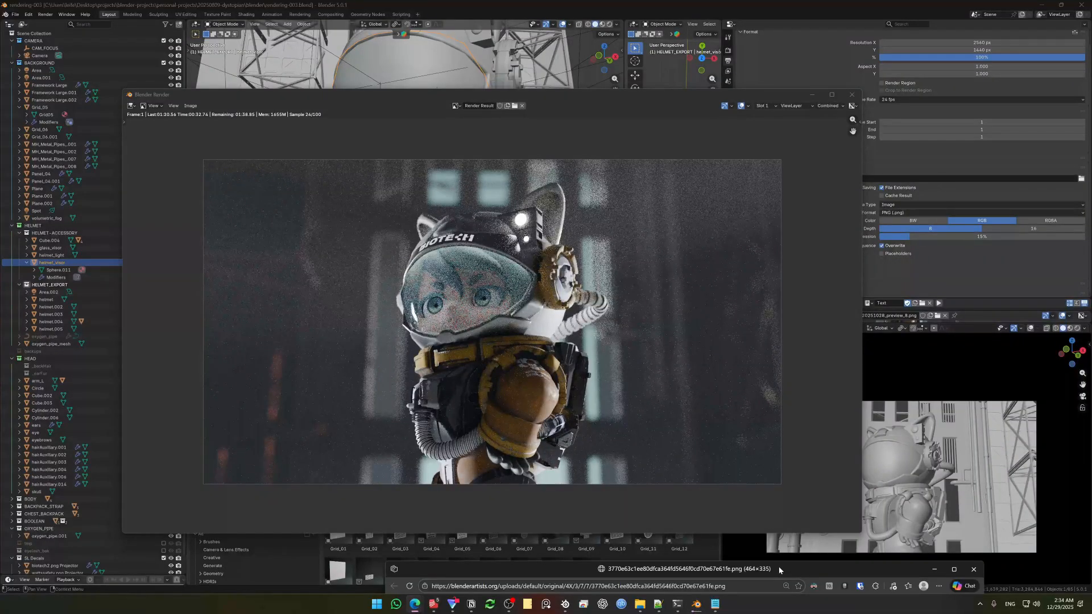
mouse_move(780, 567)
left_mouse_down()
mouse_move(790, 287)
mouse_move(798, 560)
left_mouse_up()
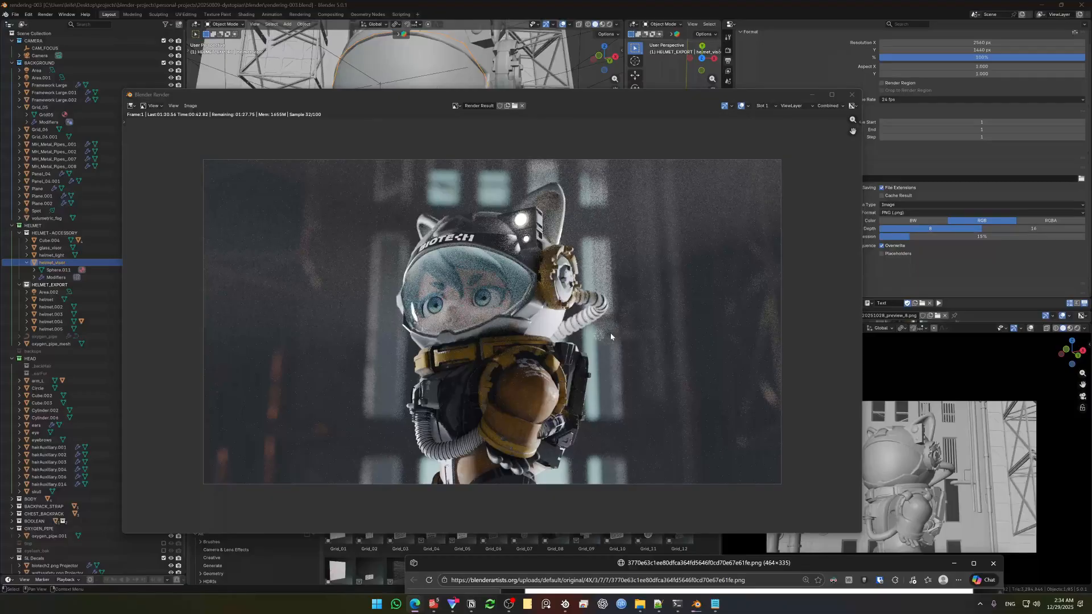
Cancel the running render and close the render window.
left_click_drag(720, 96, 725, 103)
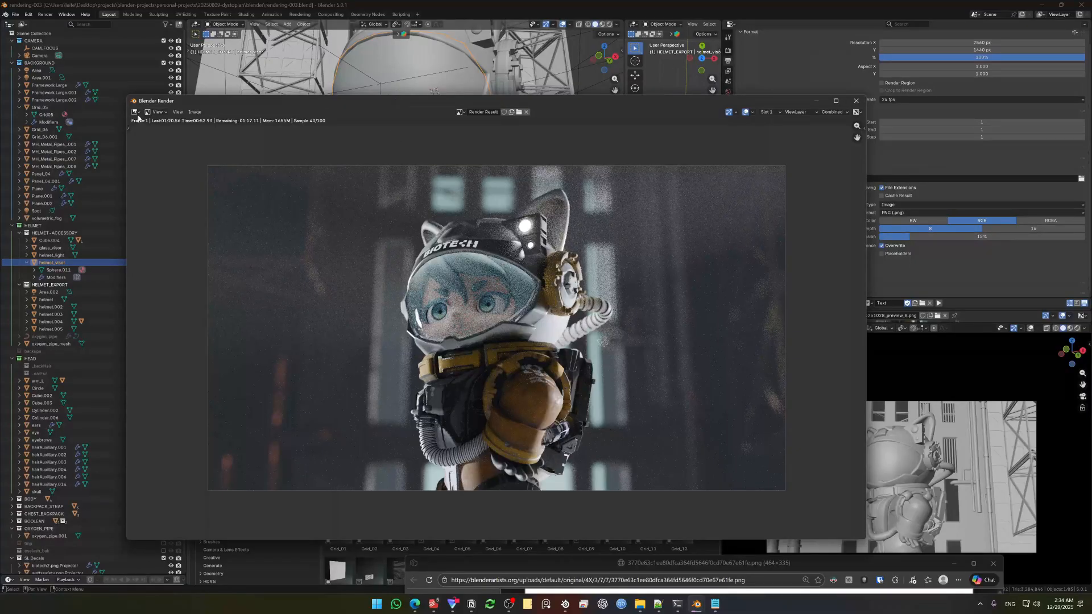
left_click_drag(398, 100, 381, 94)
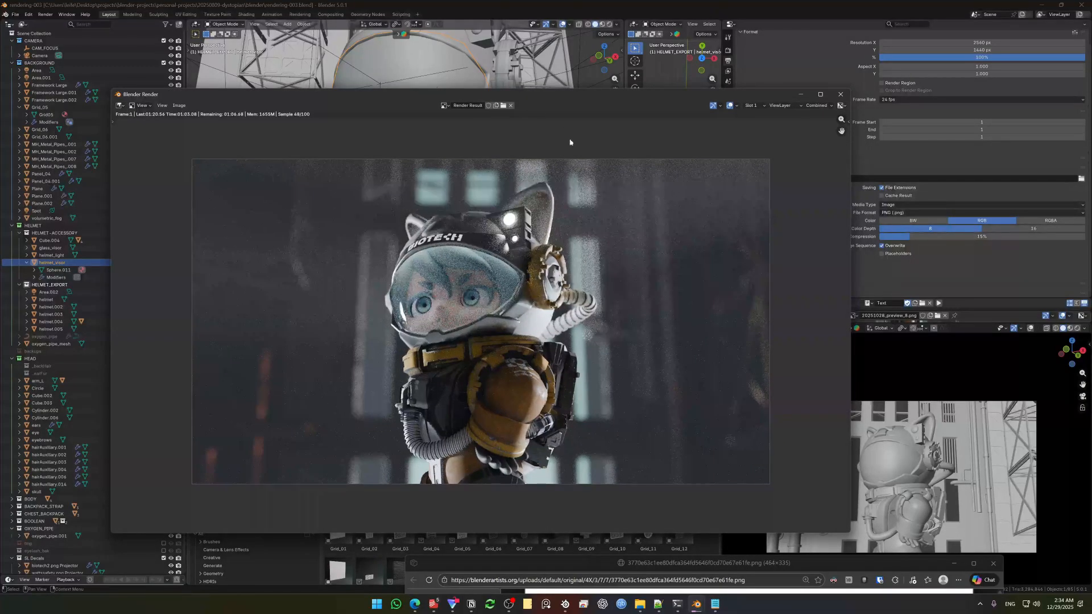
left_click_drag(554, 99, 534, 91)
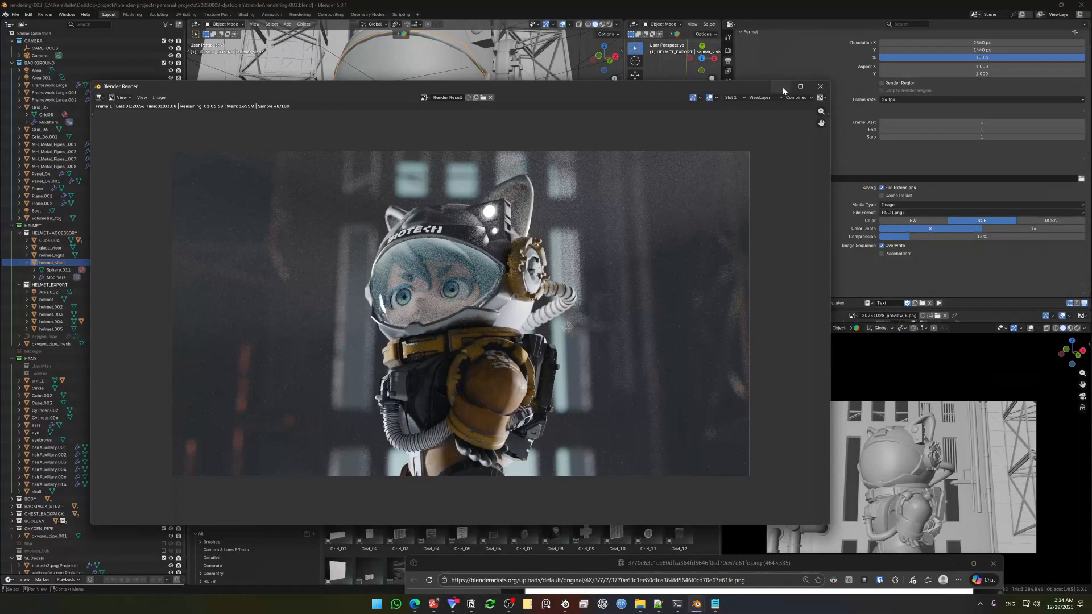
key("Escape")
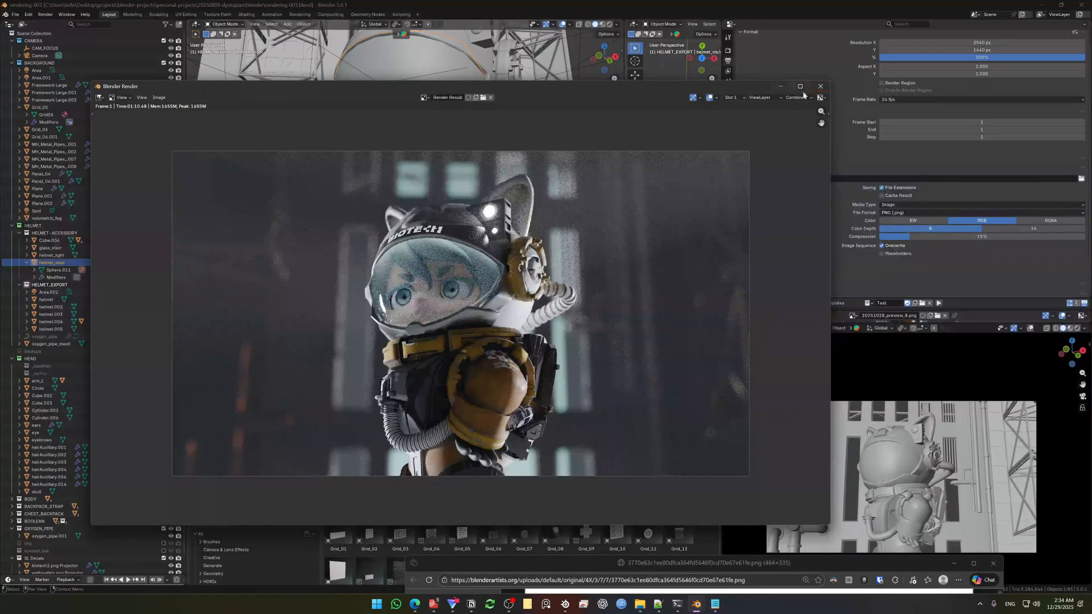
left_click_drag(746, 90, 741, 100)
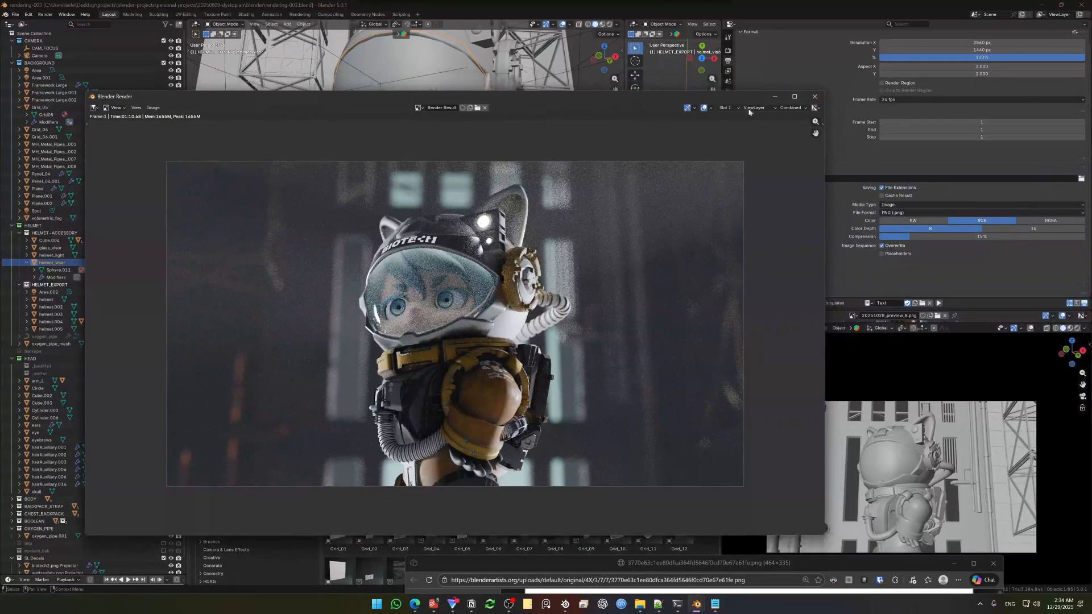
left_click(815, 99)
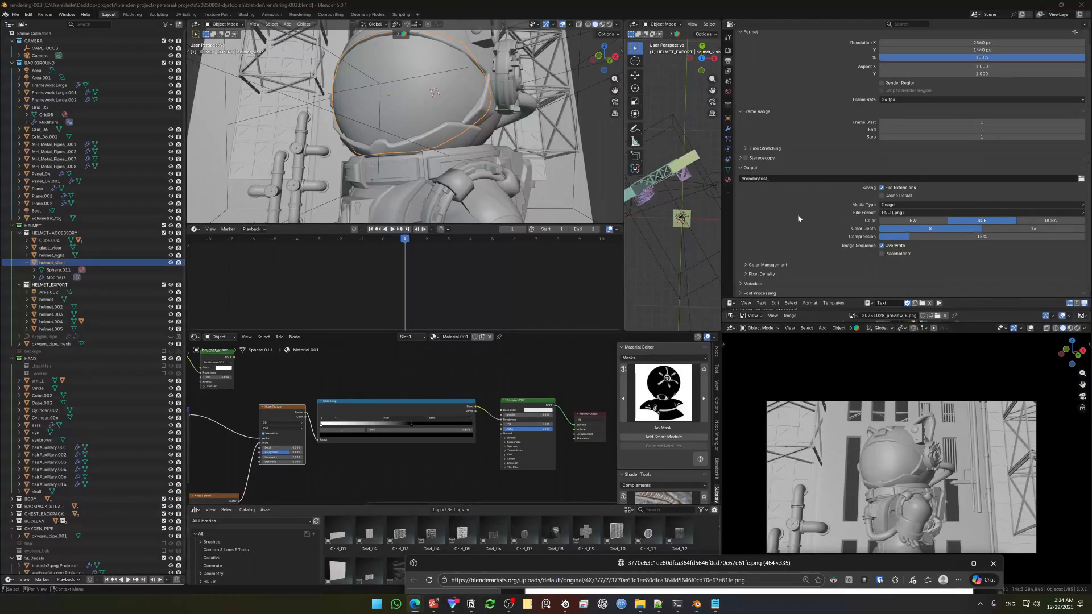
Review the scene's render sampling, denoising and light path settings, and its output format settings.
left_click(728, 64)
scroll(800, 131, "up", 2)
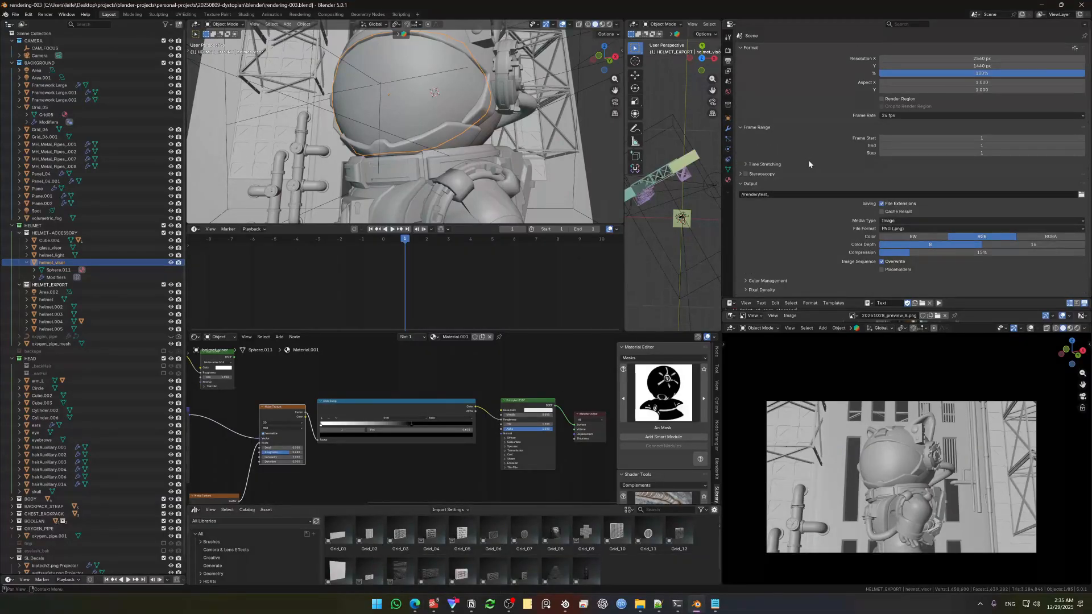
left_click(729, 50)
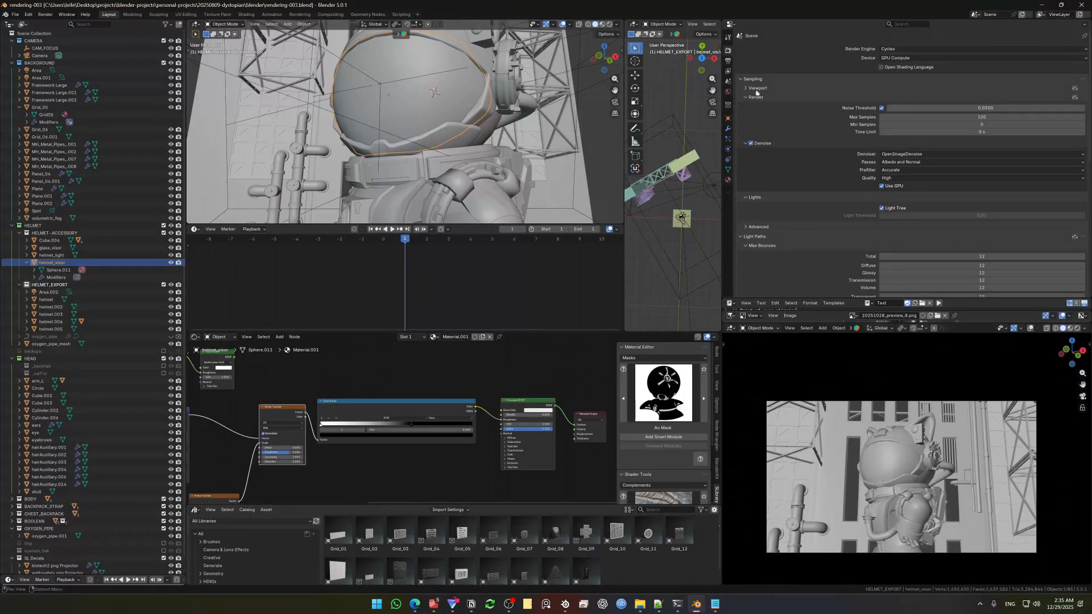
left_click(758, 91)
left_click(759, 91)
scroll(805, 256, "down", 3)
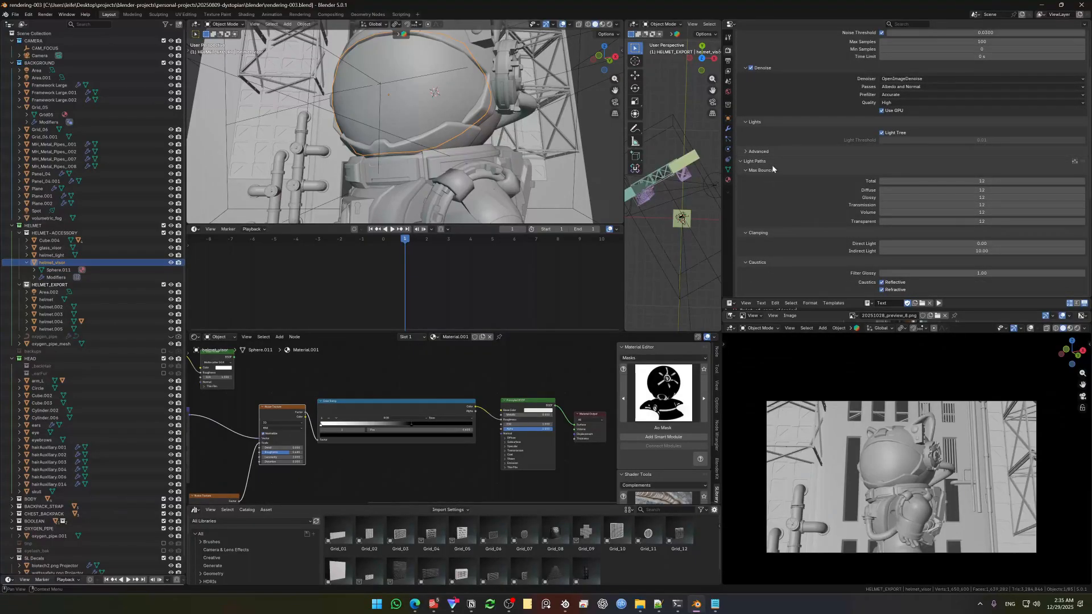
scroll(792, 226, "down", 3)
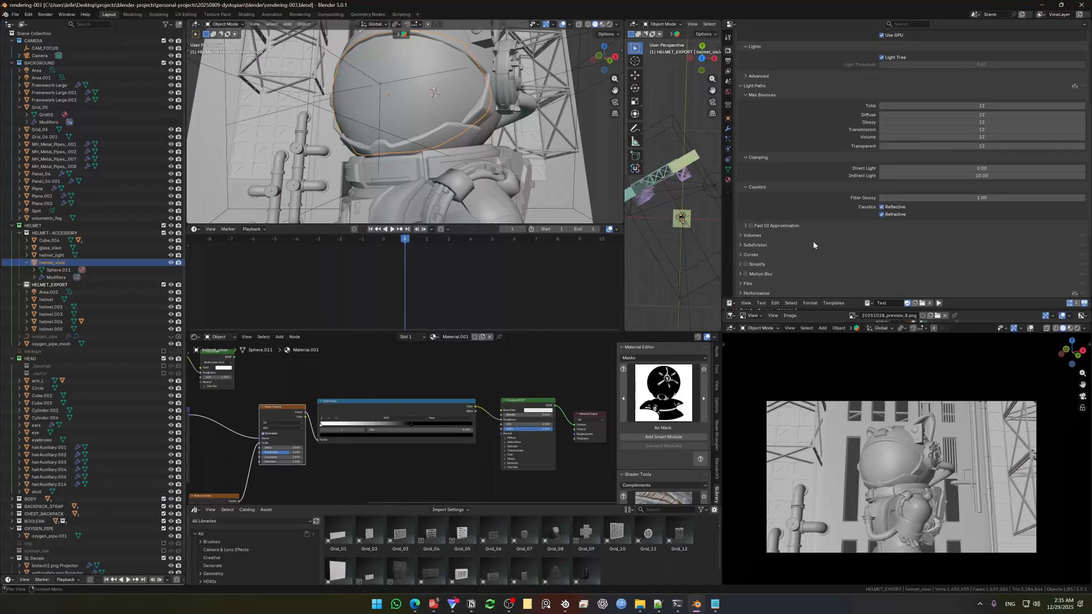
scroll(816, 256, "up", 6)
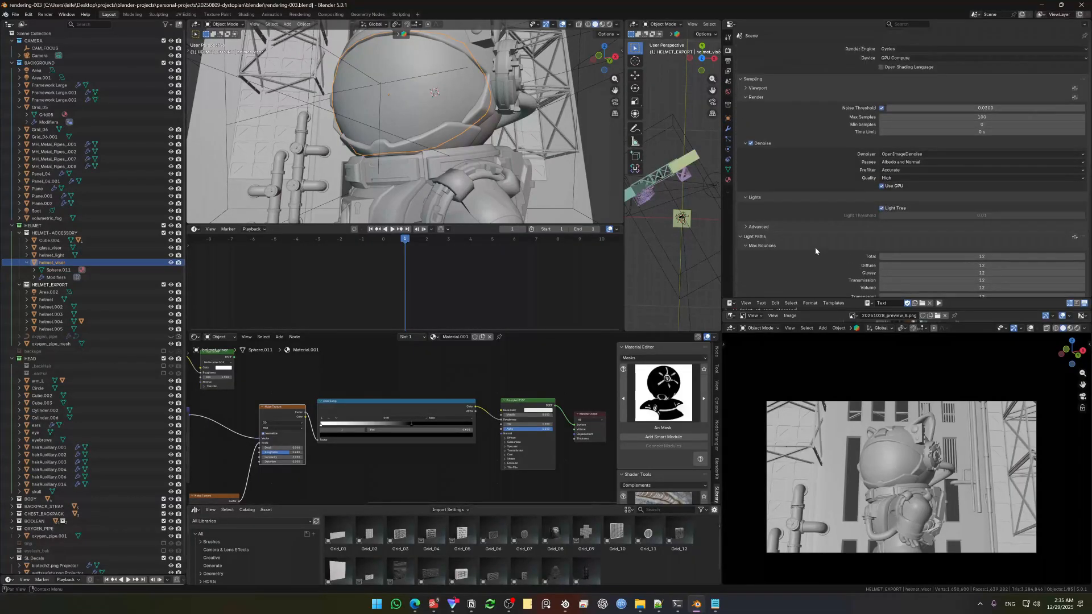
left_click(728, 60)
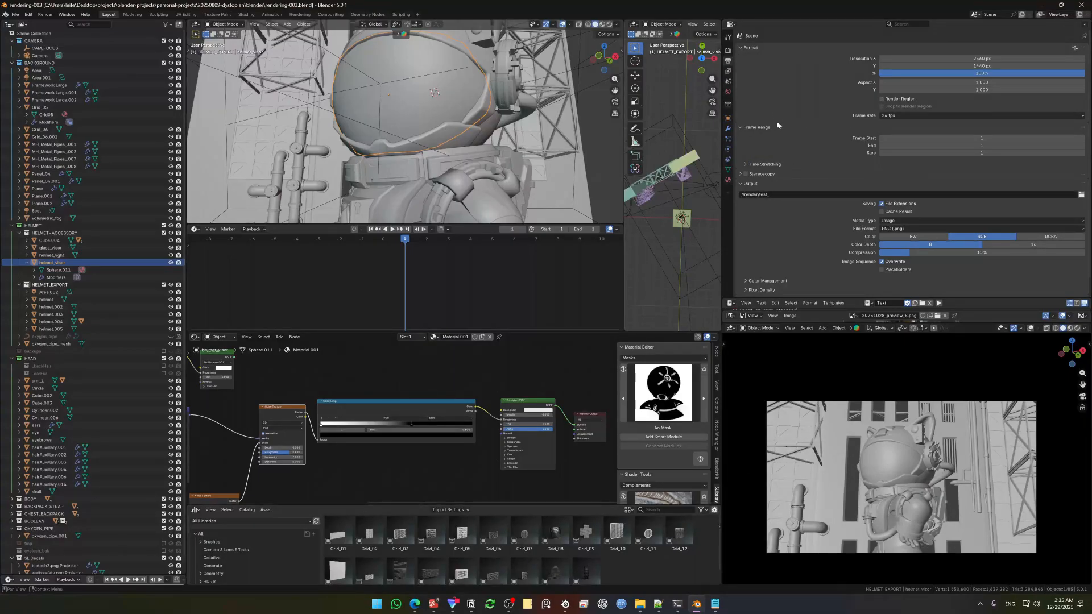
scroll(791, 153, "down", 1)
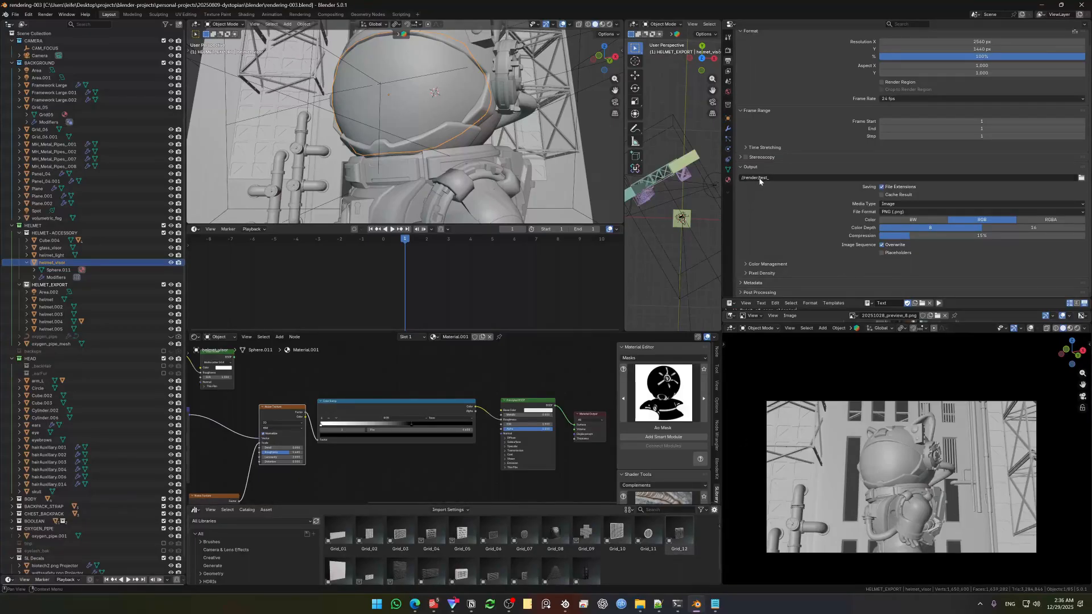
Switch to File Explorer, delete the render folder from the project's blender folder, and return to Blender.
left_click(640, 604)
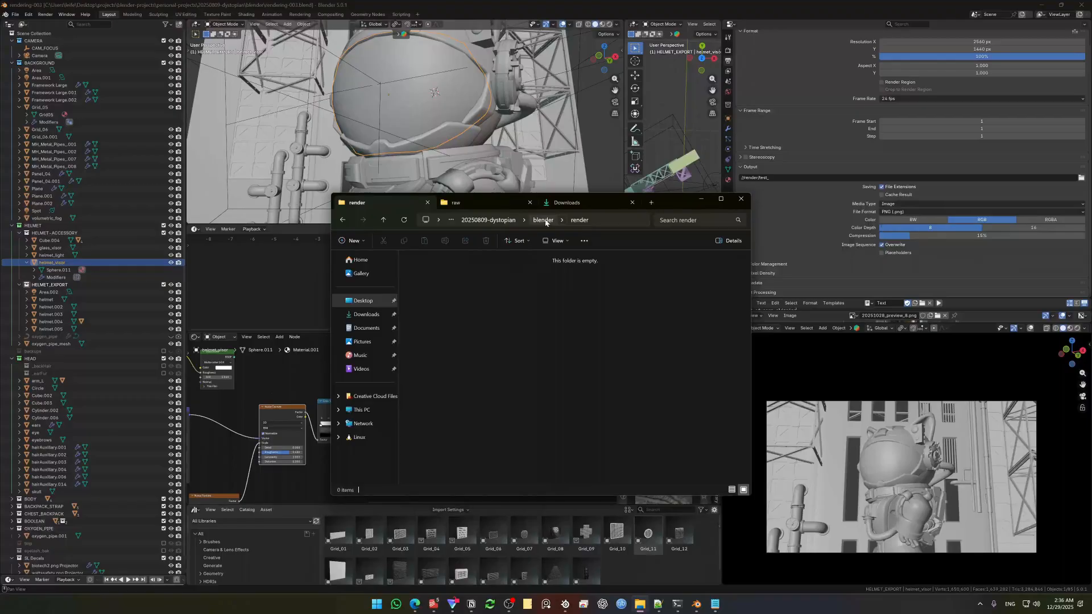
left_click(544, 221)
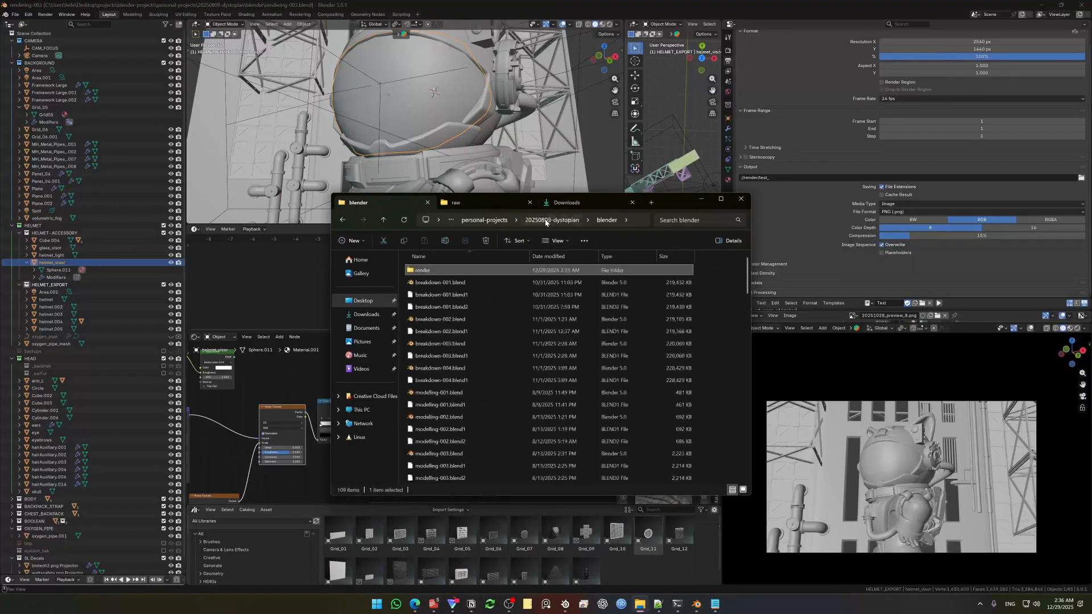
left_click(450, 280)
key("Delete")
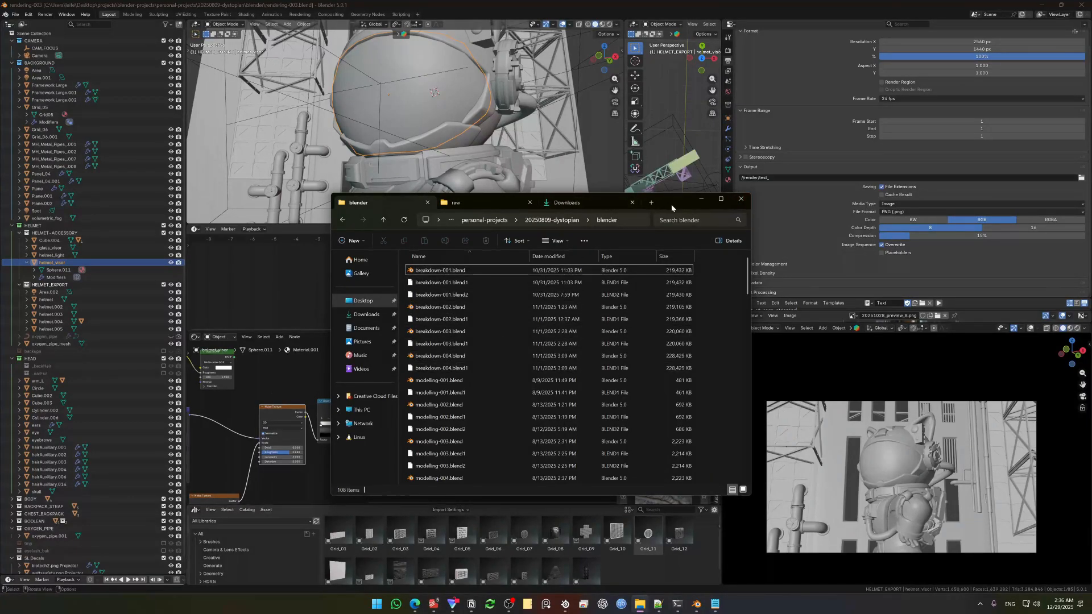
left_click_drag(678, 202, 653, 202)
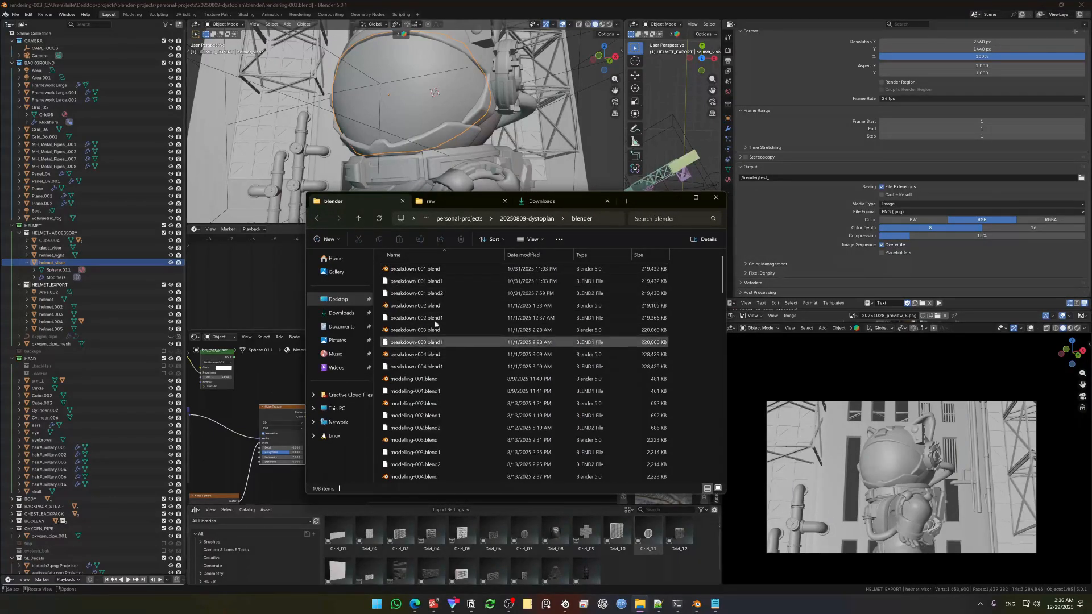
left_click_drag(722, 287, 697, 274)
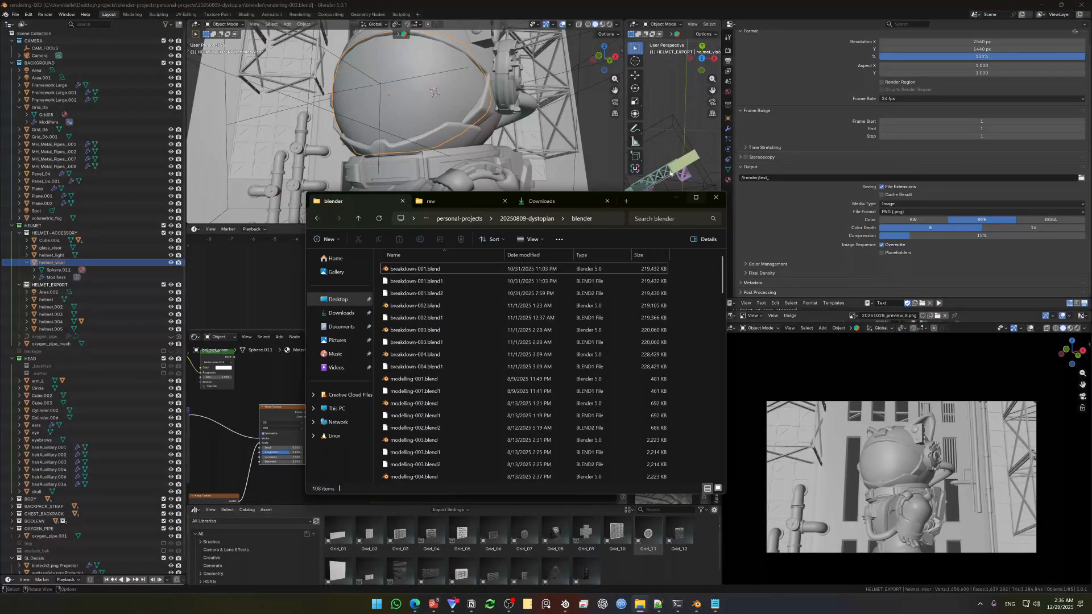
left_click(804, 194)
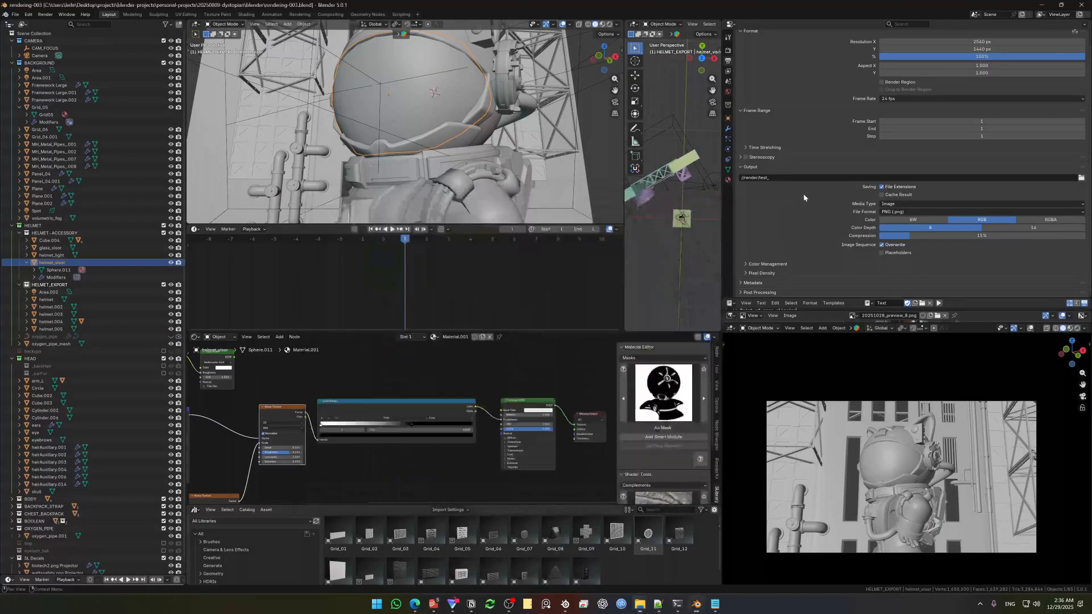
left_click(775, 178)
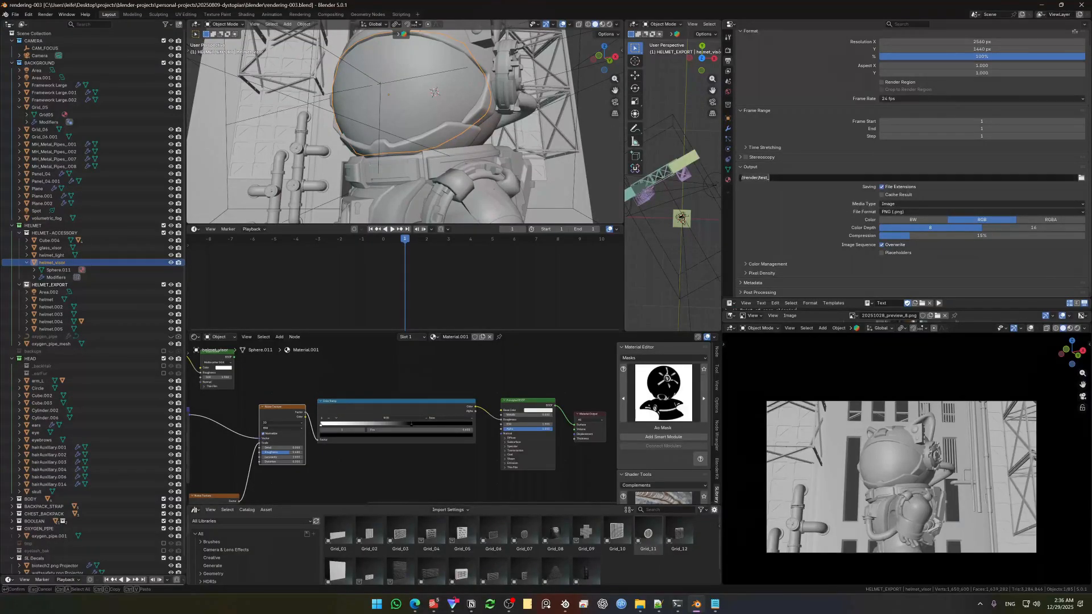
left_click(774, 178)
left_click(772, 182)
left_click(772, 179)
left_click(775, 185)
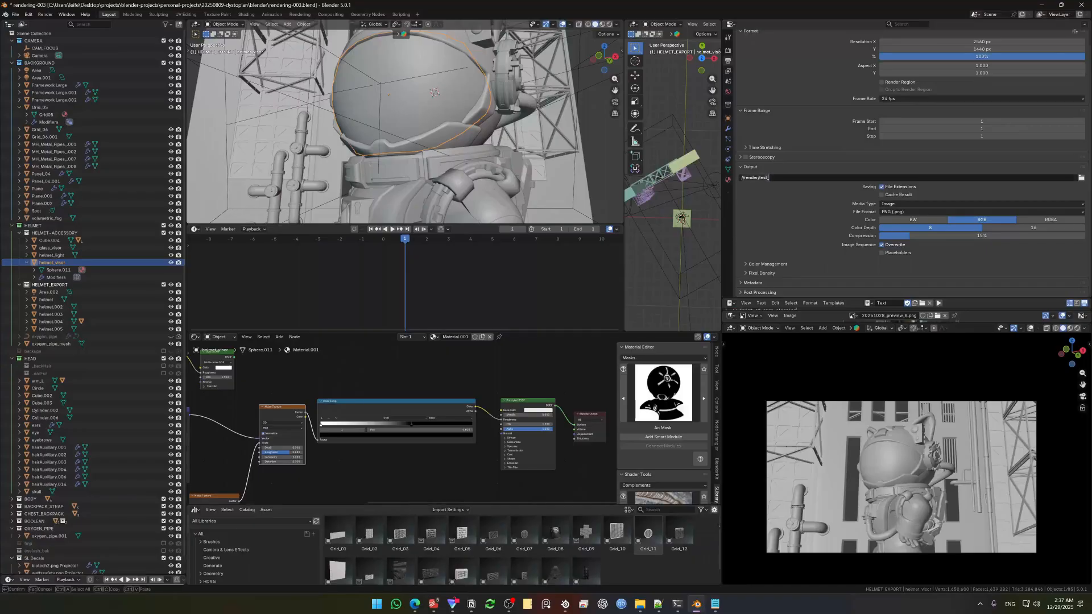
left_click(765, 178)
left_click(781, 205)
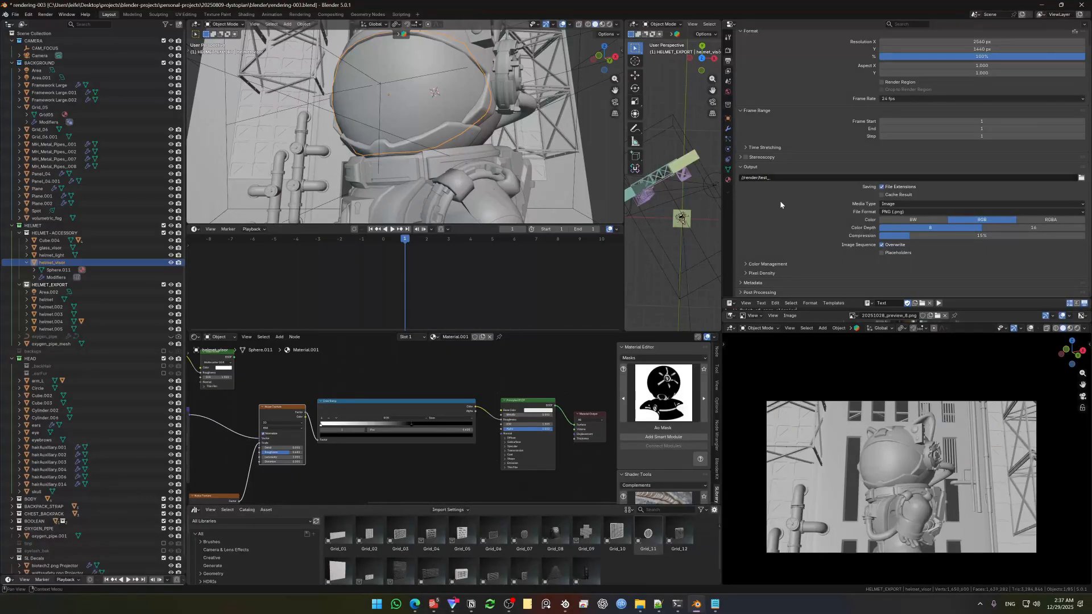
Extend the file name in the render output path to test_0001.png.
left_click(773, 178)
type(".png")
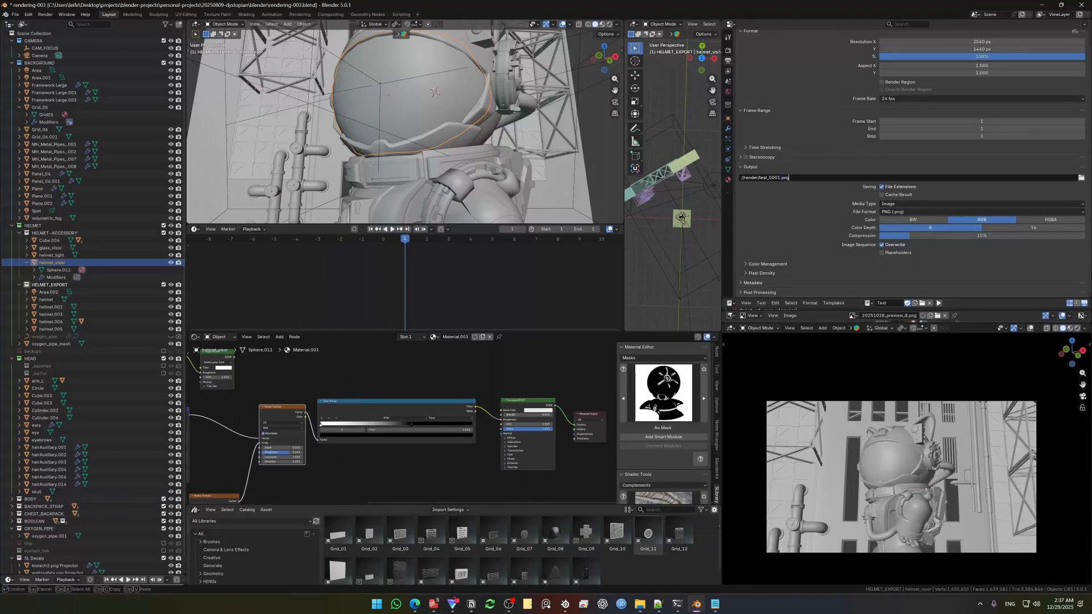
key("Return")
Remove the frame number and extension from the output path so the file name is only test_.
left_click(769, 177)
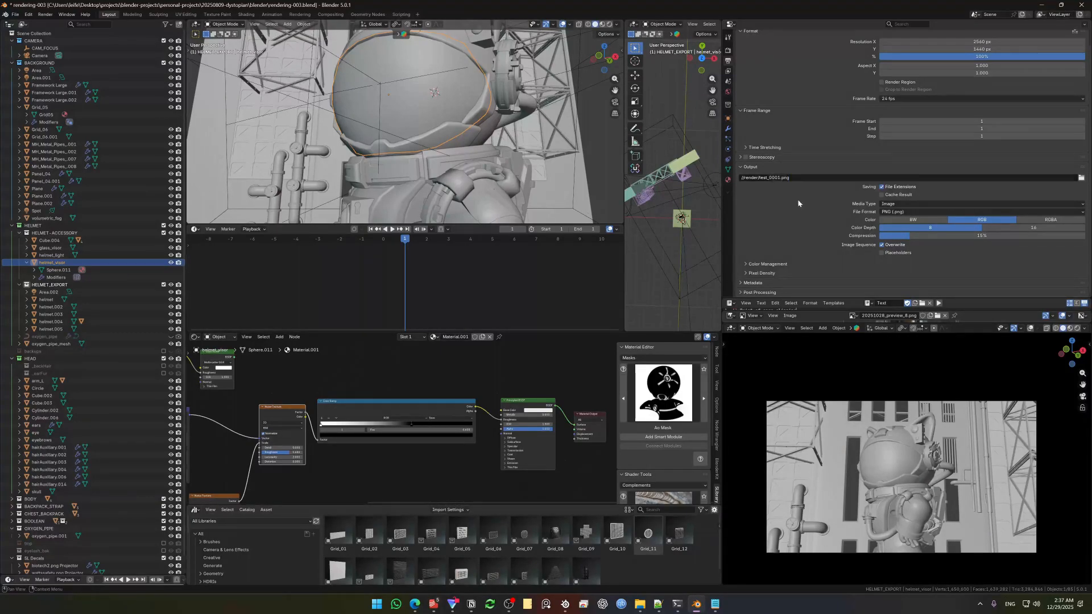
left_click(769, 177)
key("shift+End")
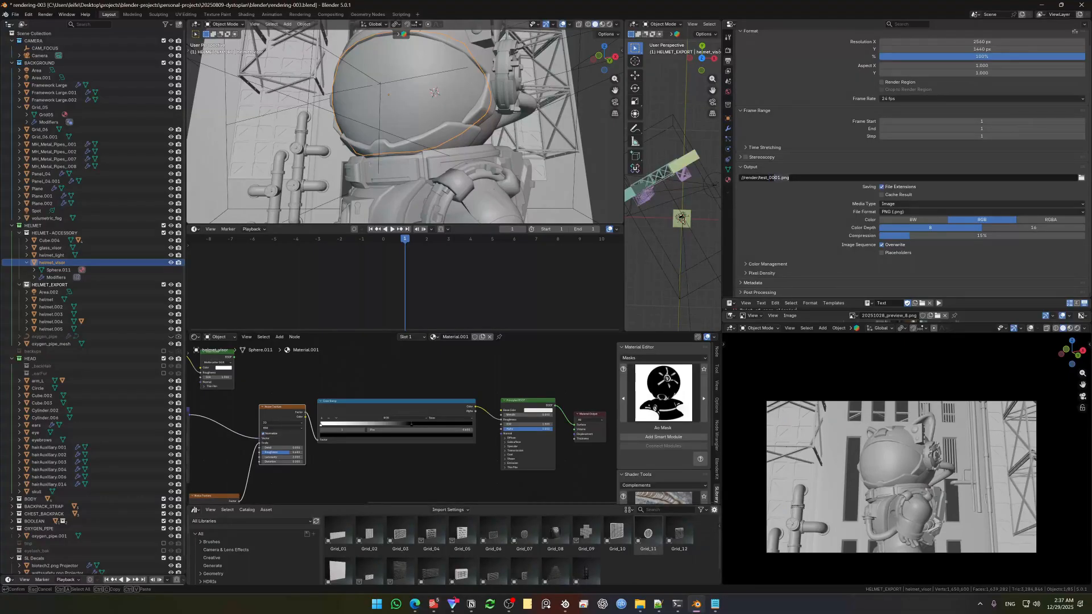
key("BackSpace")
key("Return")
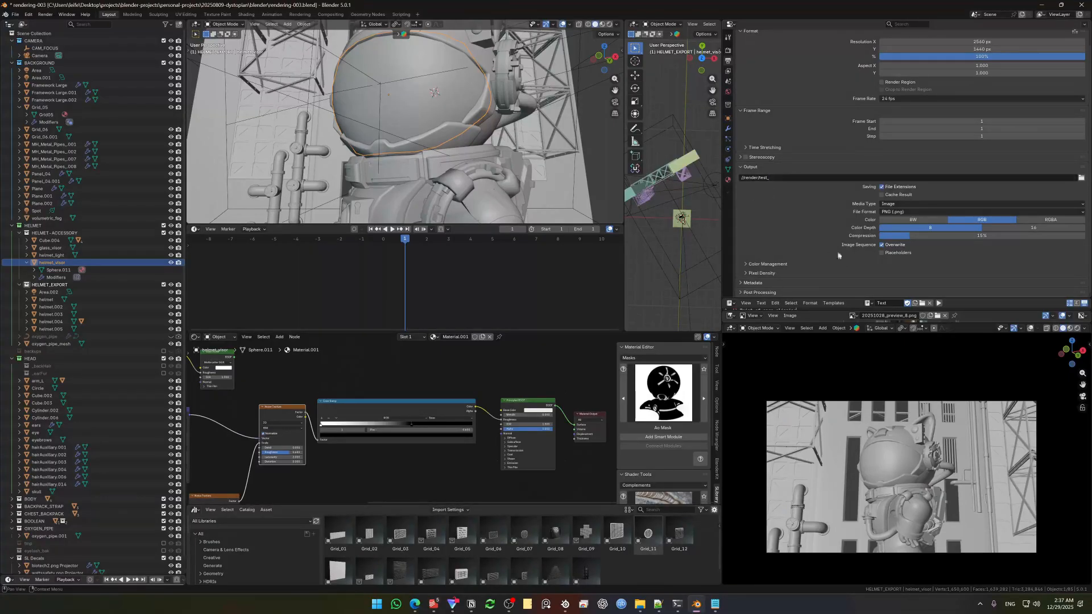
Review the output's color mode and its Color Management settings.
left_click(910, 214)
left_click(911, 215)
left_click(785, 263)
scroll(782, 250, "down", 2)
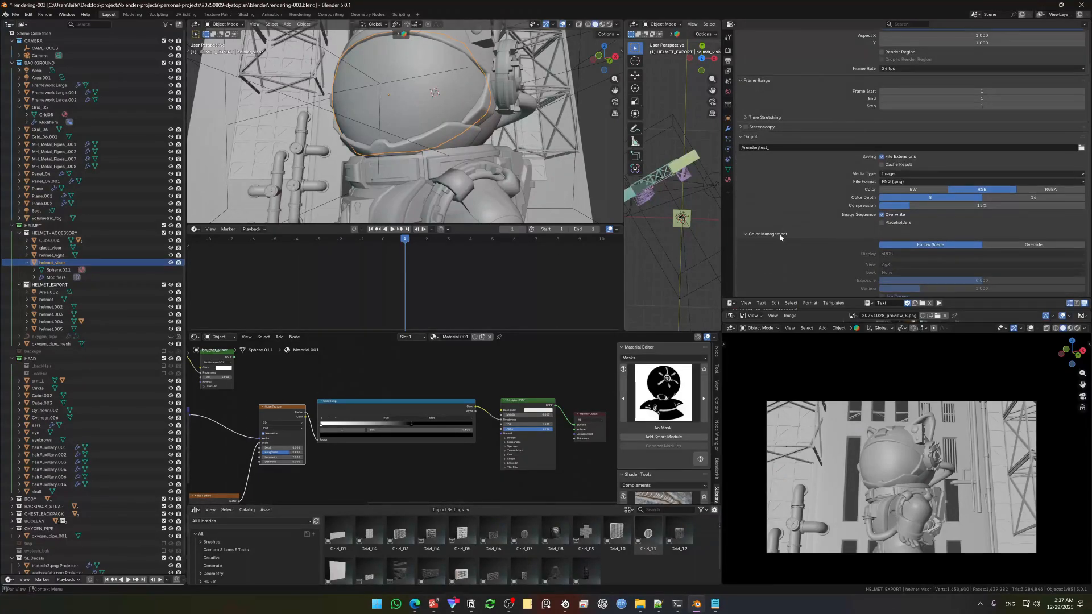
scroll(796, 219, "down", 3)
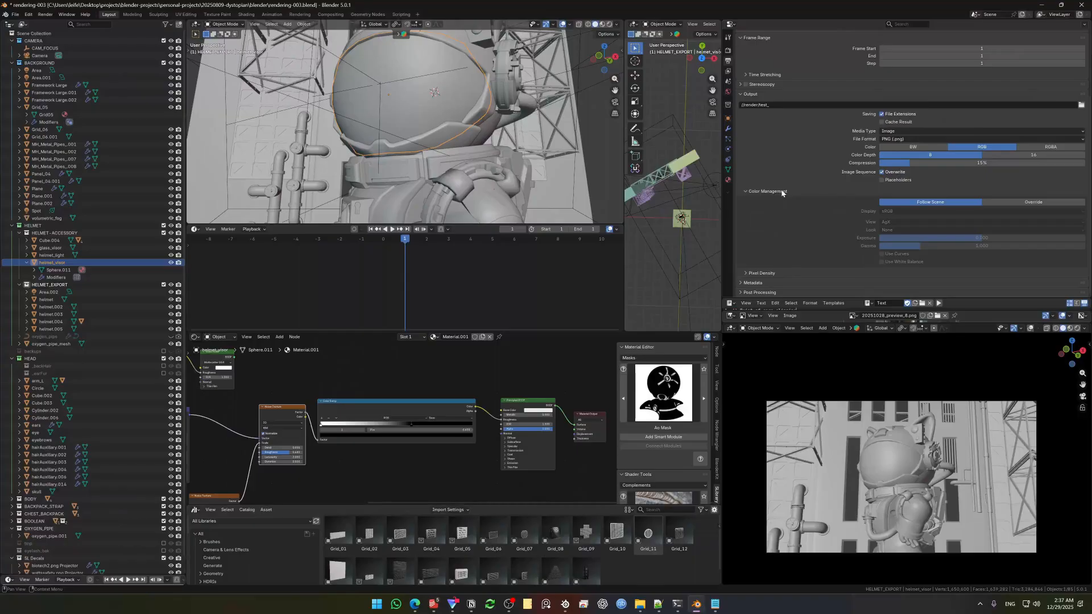
left_click(782, 194)
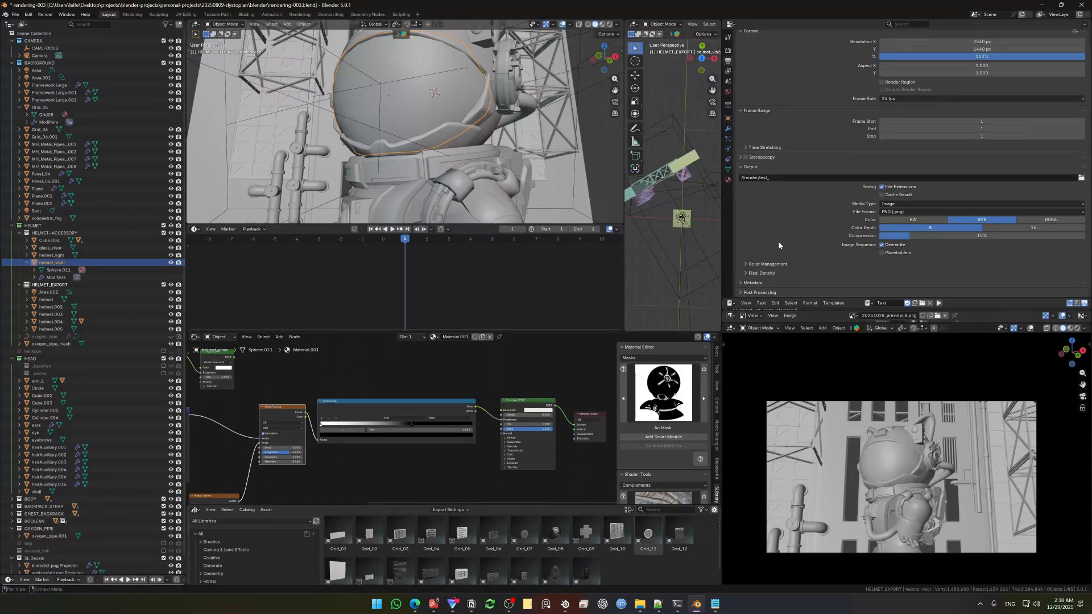
scroll(794, 260, "up", 1)
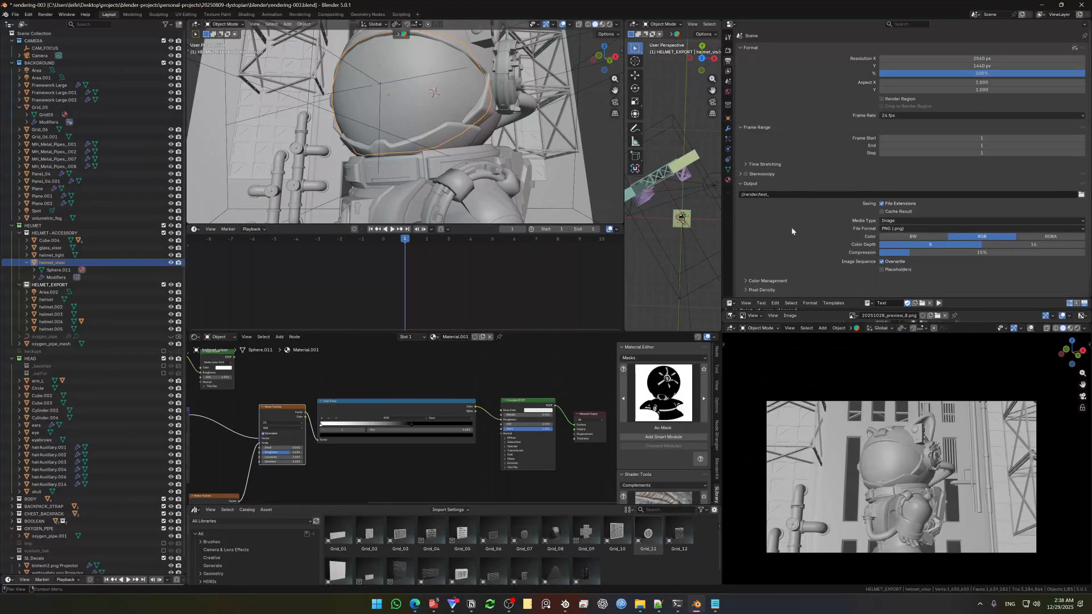
Save the rendering-003.blend file, select and deselect the background plane, and save the file again.
key("ctrl+s")
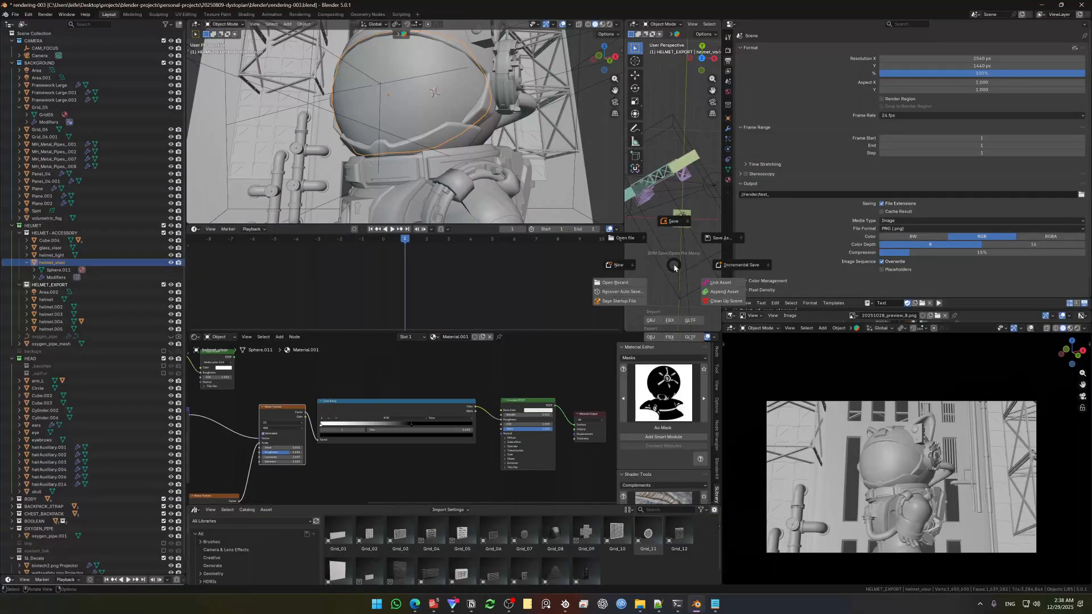
left_click(674, 222)
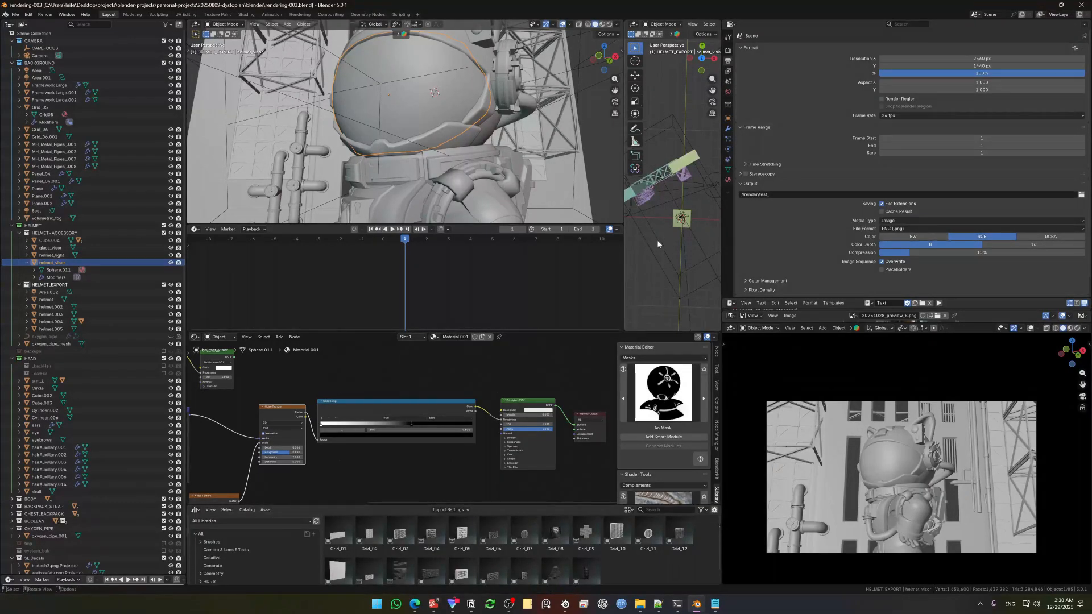
left_click(690, 163)
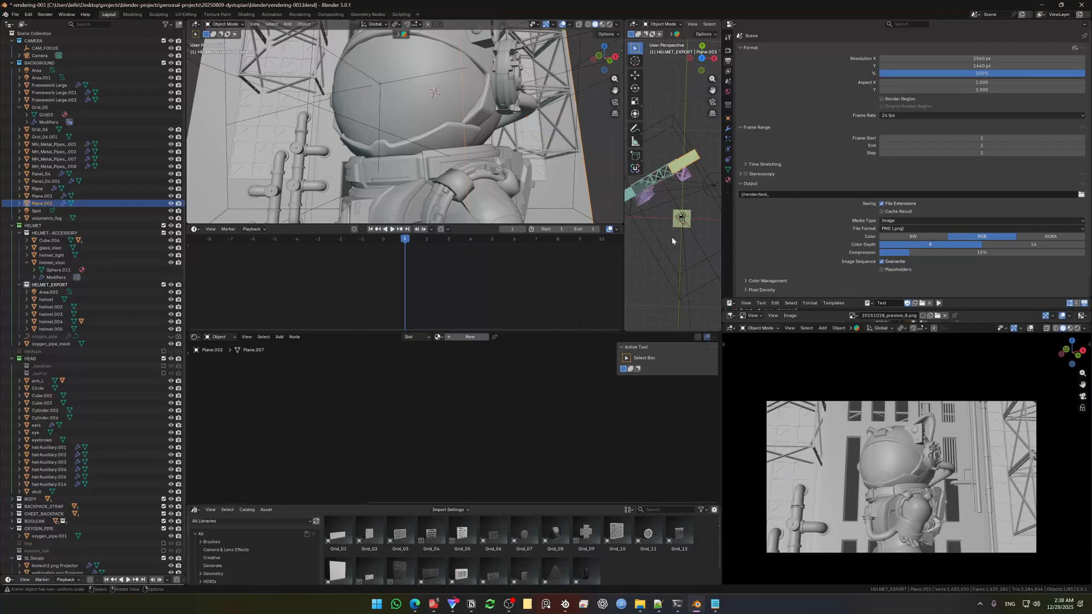
left_click(651, 284)
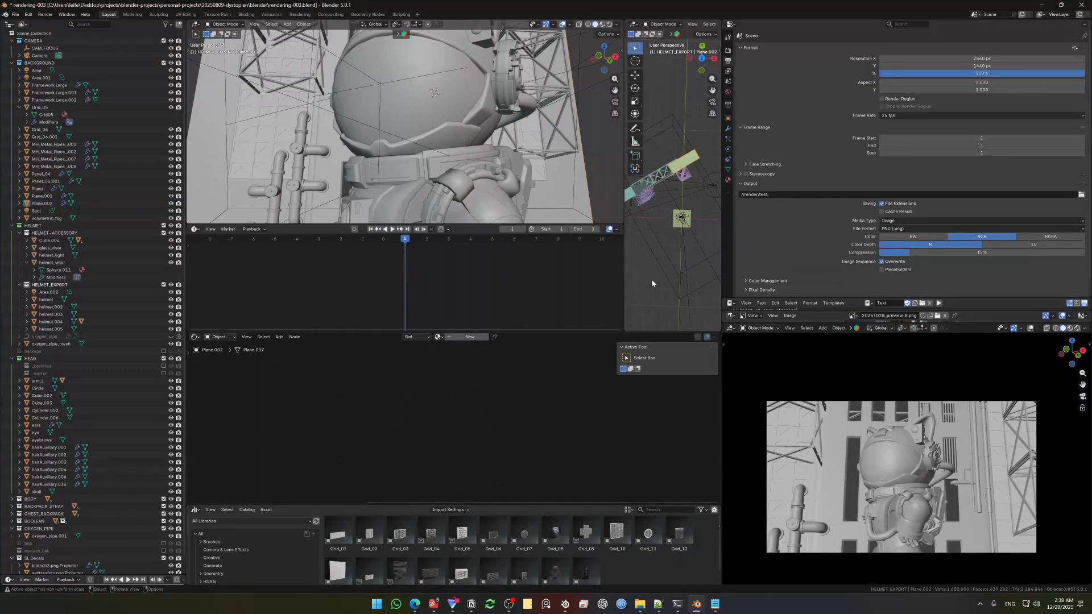
key("ctrl+s")
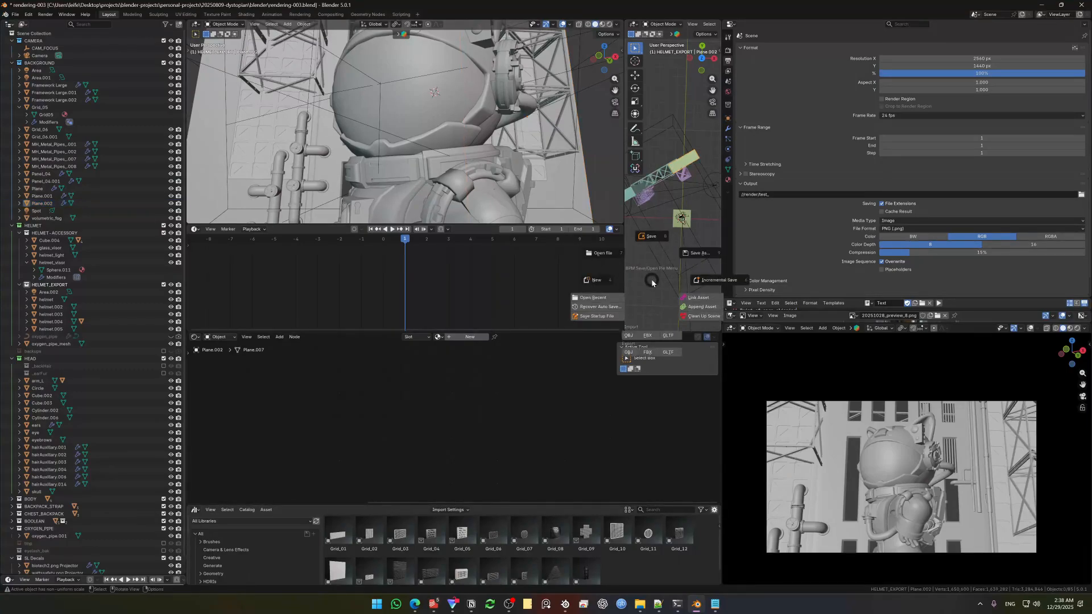
left_click(665, 239)
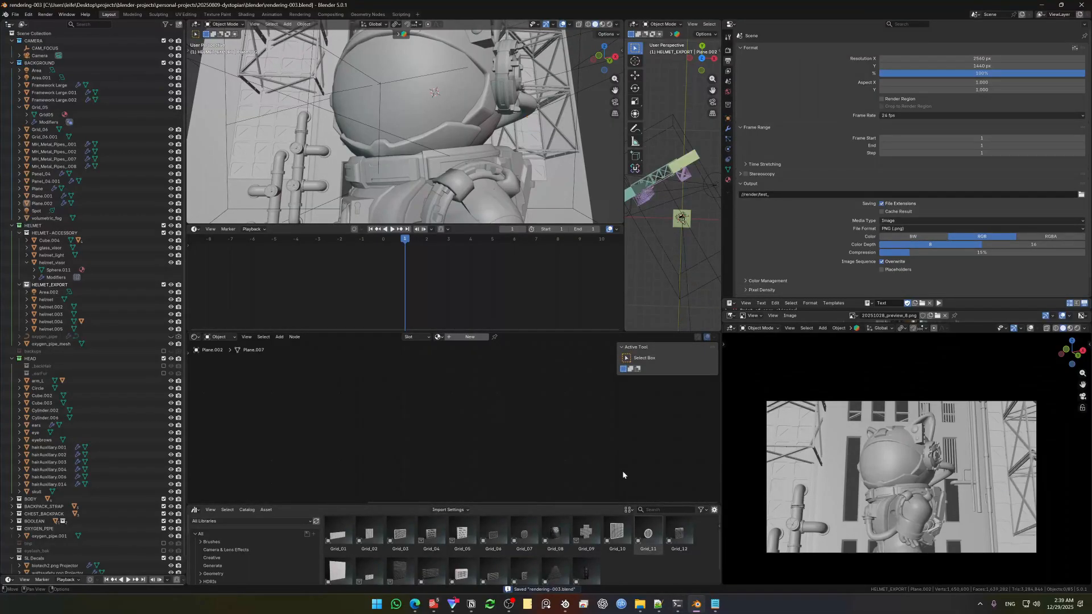
Switch to Windows PowerShell and clear its output, and bring up the Notepad window containing the Blender render command.
left_click(675, 607)
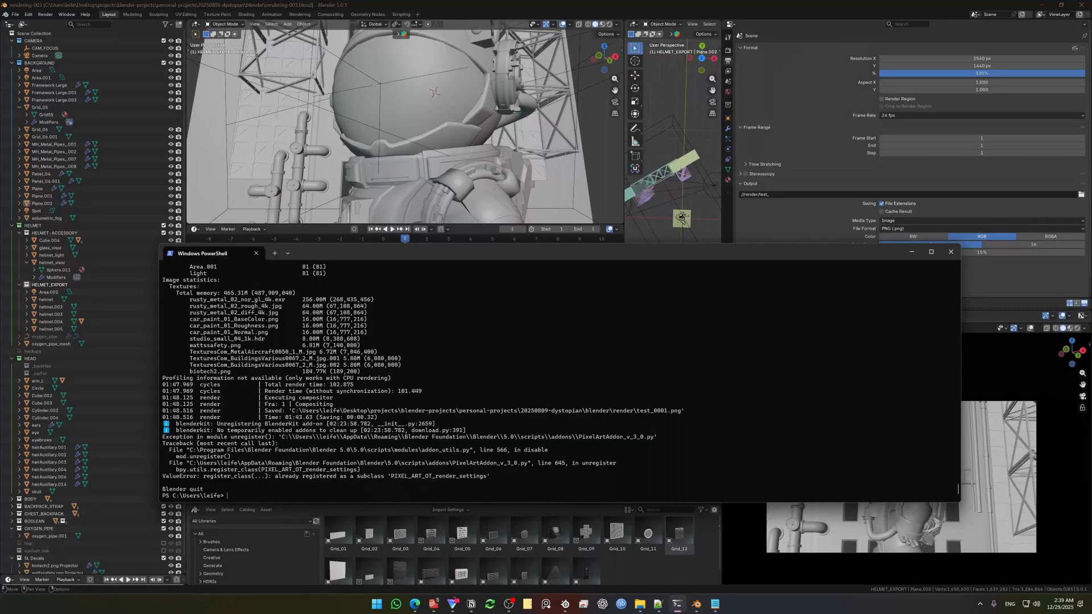
key("ctrl+l")
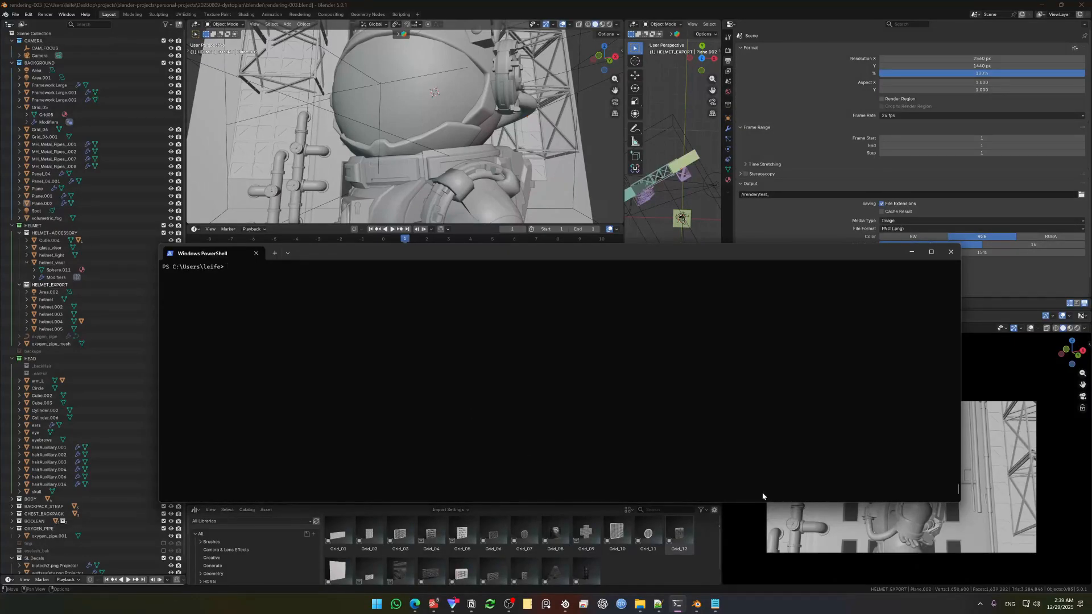
mouse_move(715, 604)
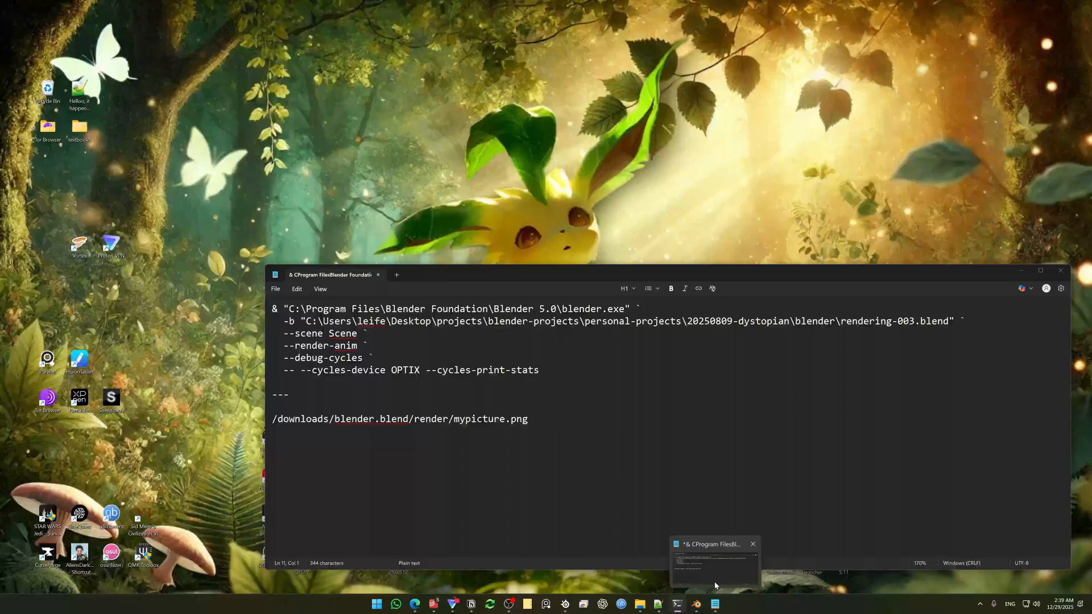
left_click(715, 586)
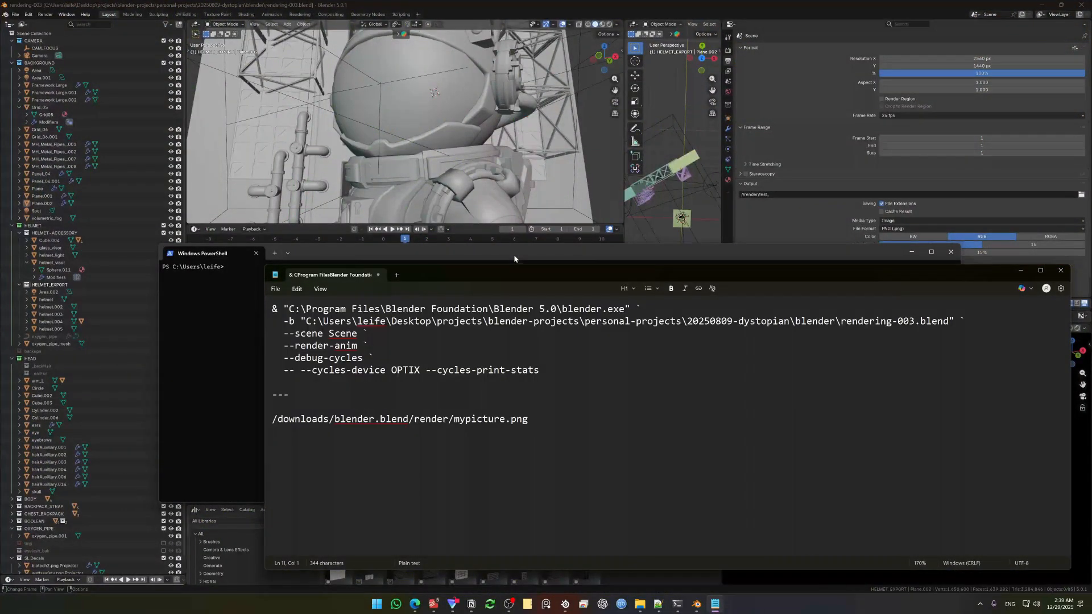
left_click_drag(517, 277, 539, 135)
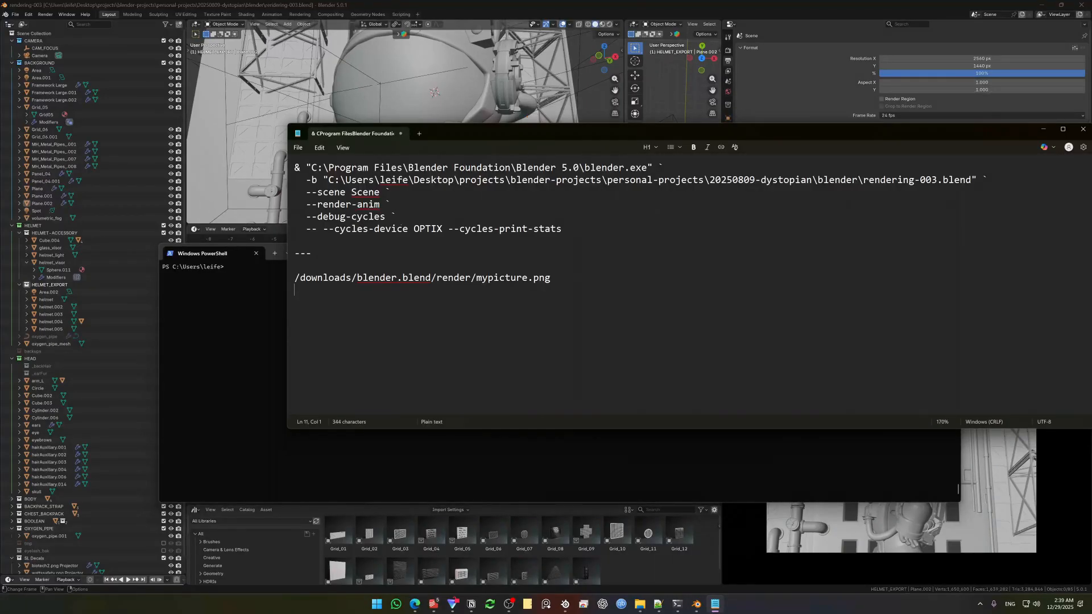
left_click_drag(531, 123, 531, 174)
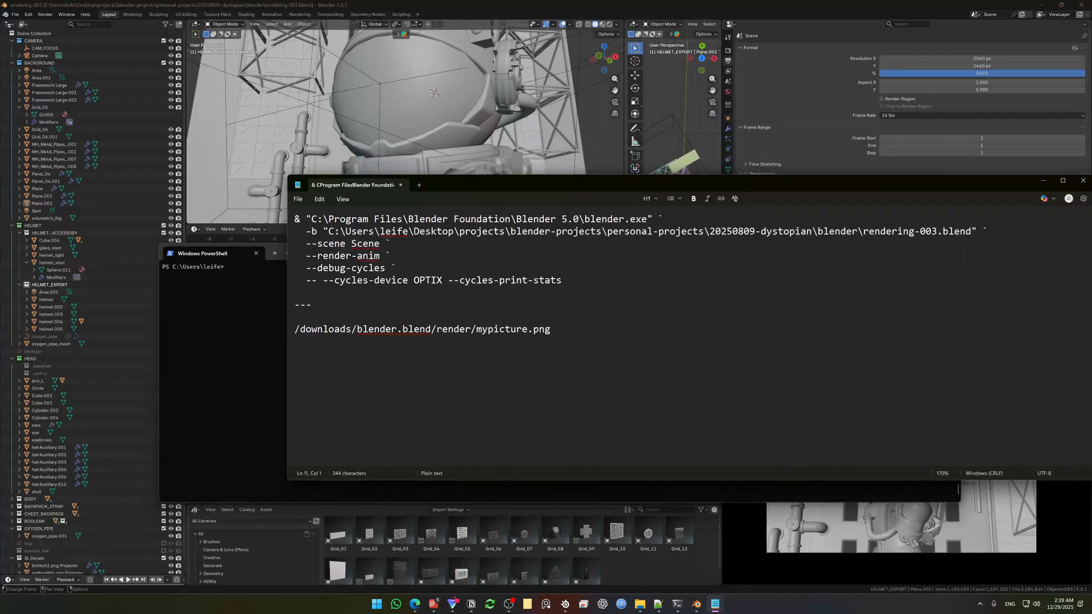
Examine the full render command and the Blender 5.0 blender.exe path on its first line.
left_click_drag(328, 218, 380, 256)
left_click_drag(563, 280, 312, 220)
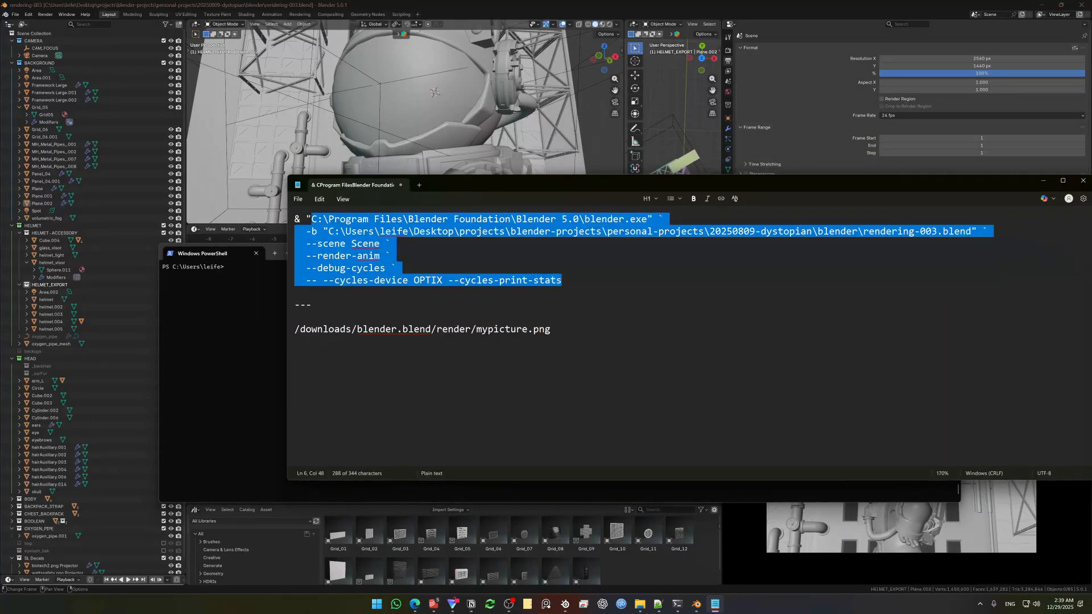
left_click(563, 281)
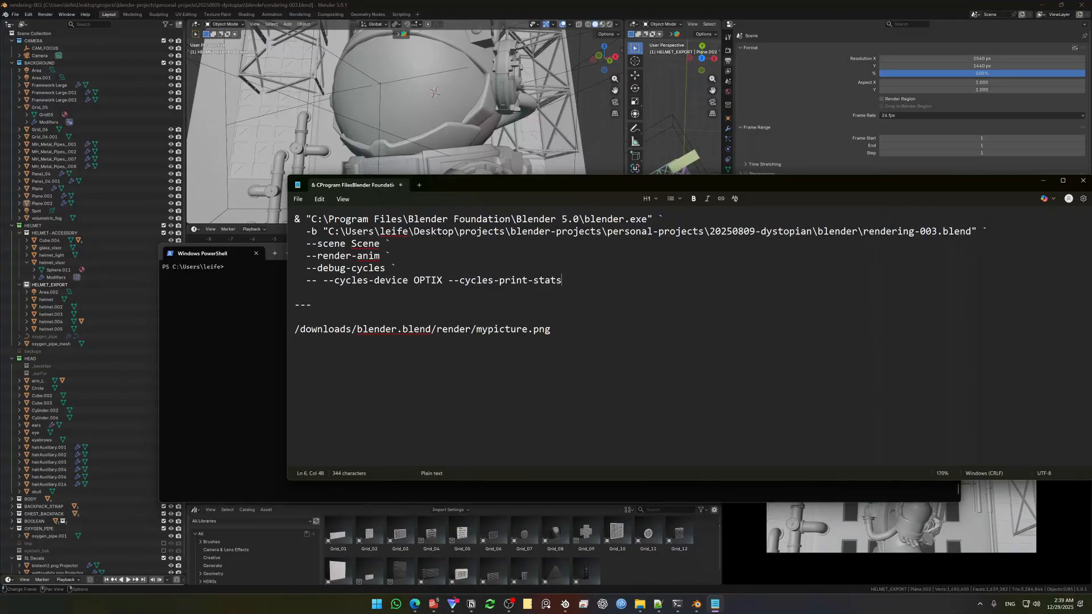
left_click_drag(311, 220, 647, 219)
left_click(311, 304)
left_click(312, 219)
left_click_drag(312, 219, 647, 219)
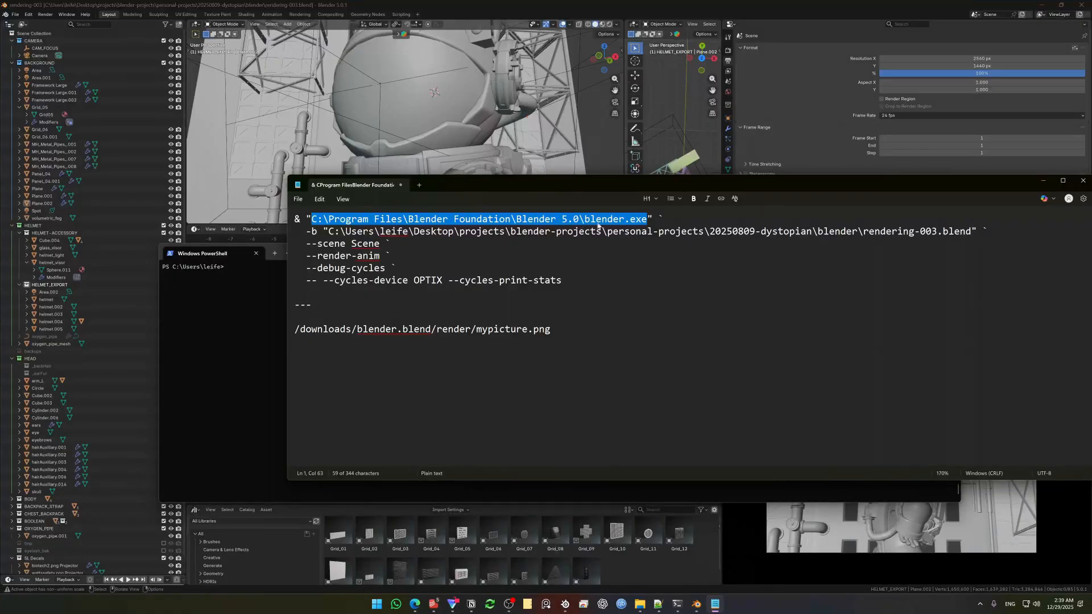
left_click(574, 232)
left_click_drag(539, 219, 579, 219)
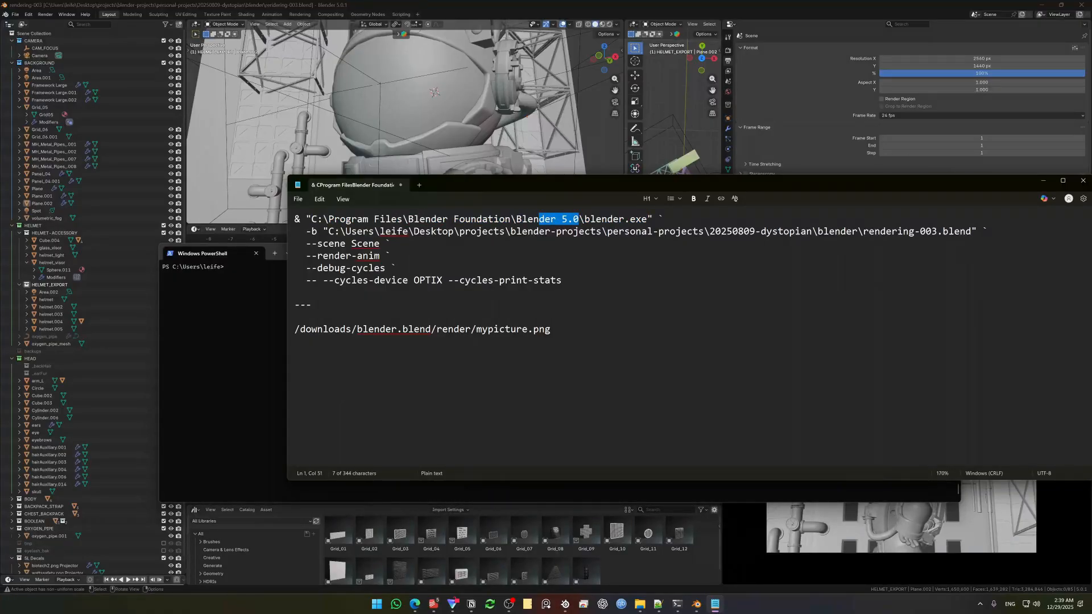
left_click(566, 244)
left_click_drag(311, 220, 647, 220)
left_click(563, 281)
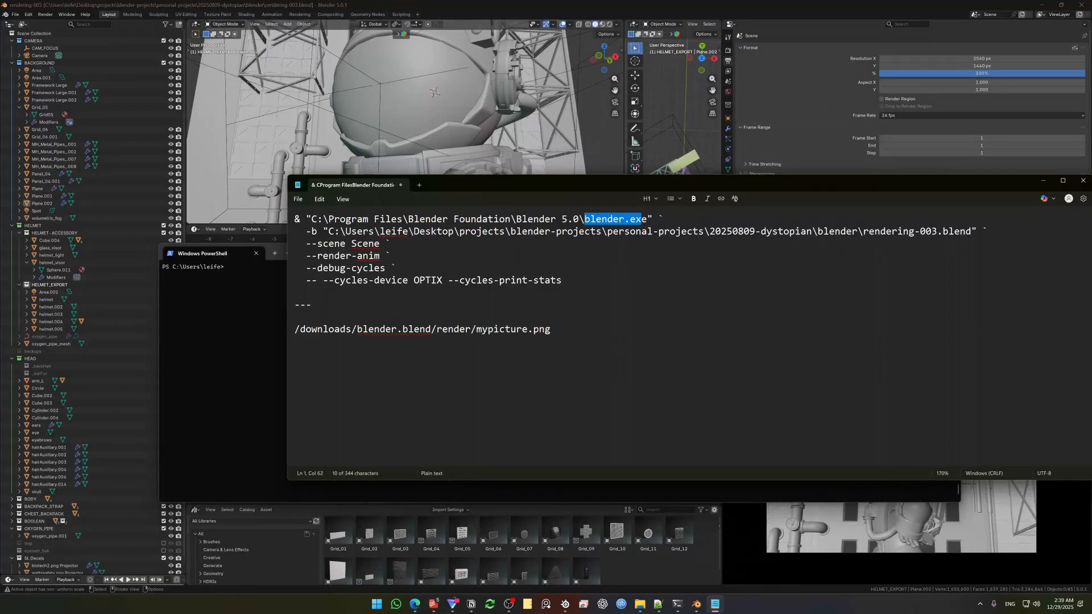
left_click(397, 268)
Examine the command's -b option and the path to the rendering-003.blend file.
left_click_drag(327, 231, 415, 230)
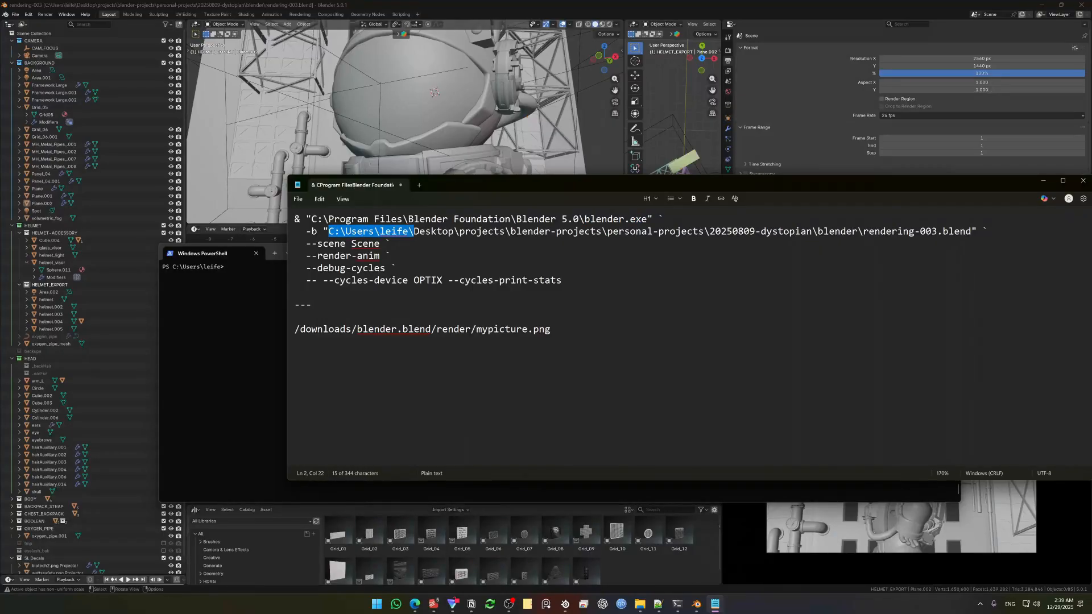
left_click(312, 305)
left_click_drag(307, 231, 301, 231)
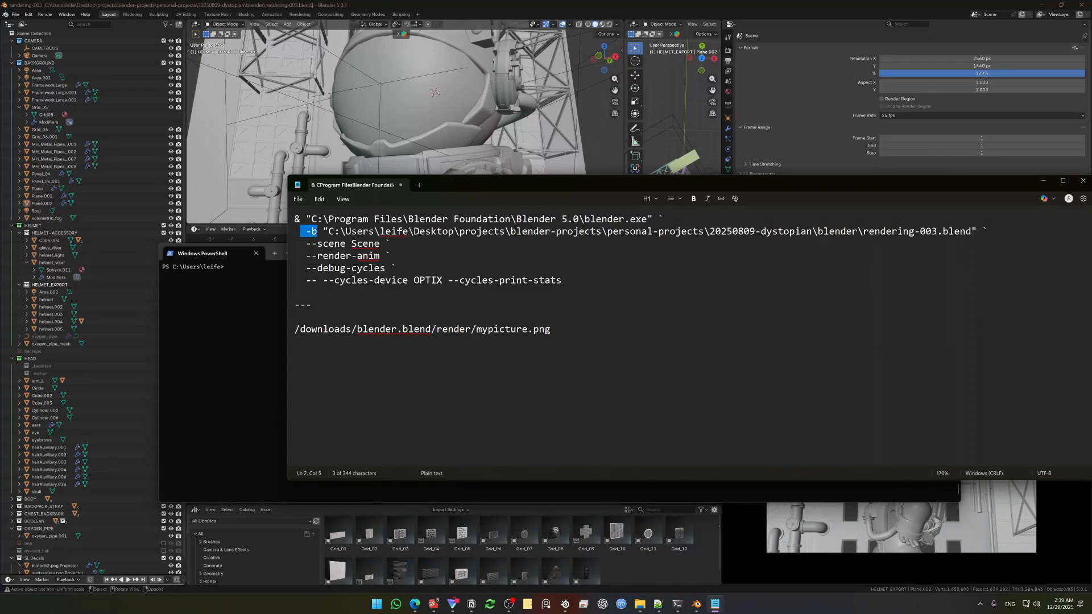
left_click(397, 267)
left_click_drag(329, 232, 971, 232)
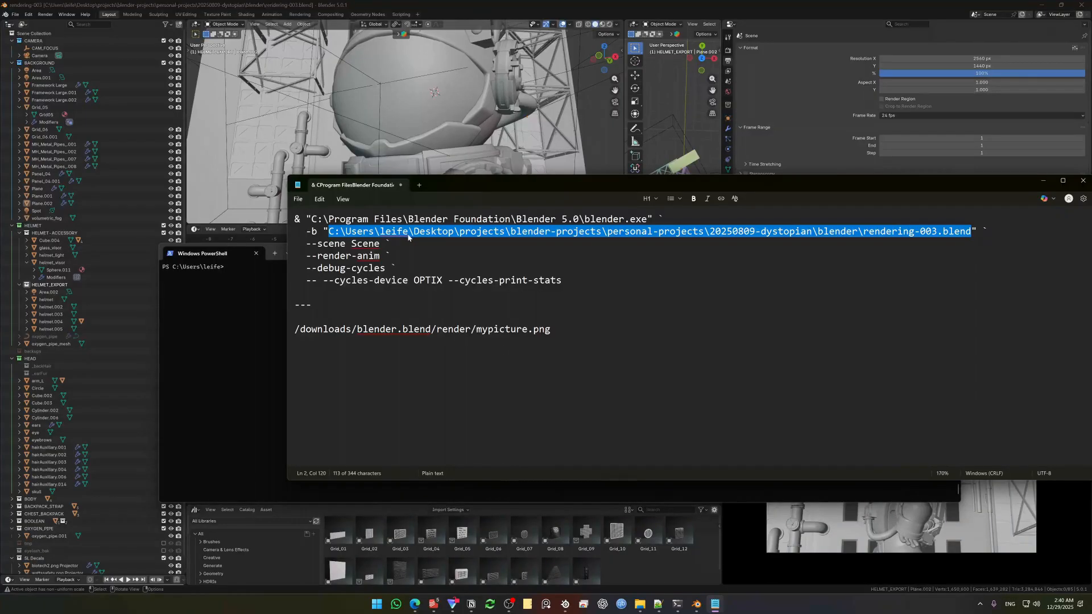
left_click(386, 230)
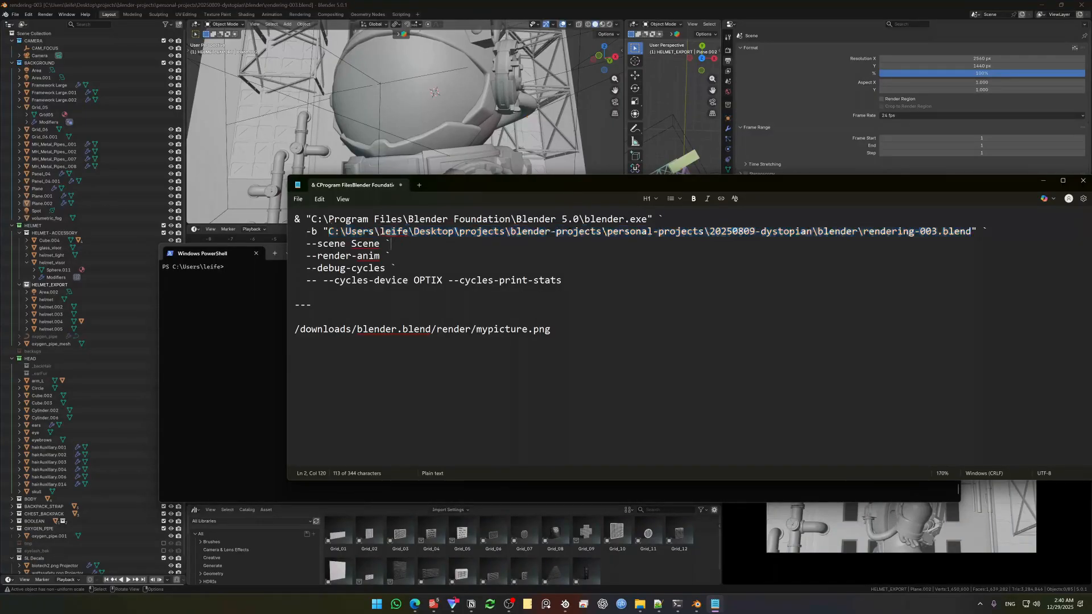
left_click_drag(386, 231, 295, 256)
left_click(562, 280)
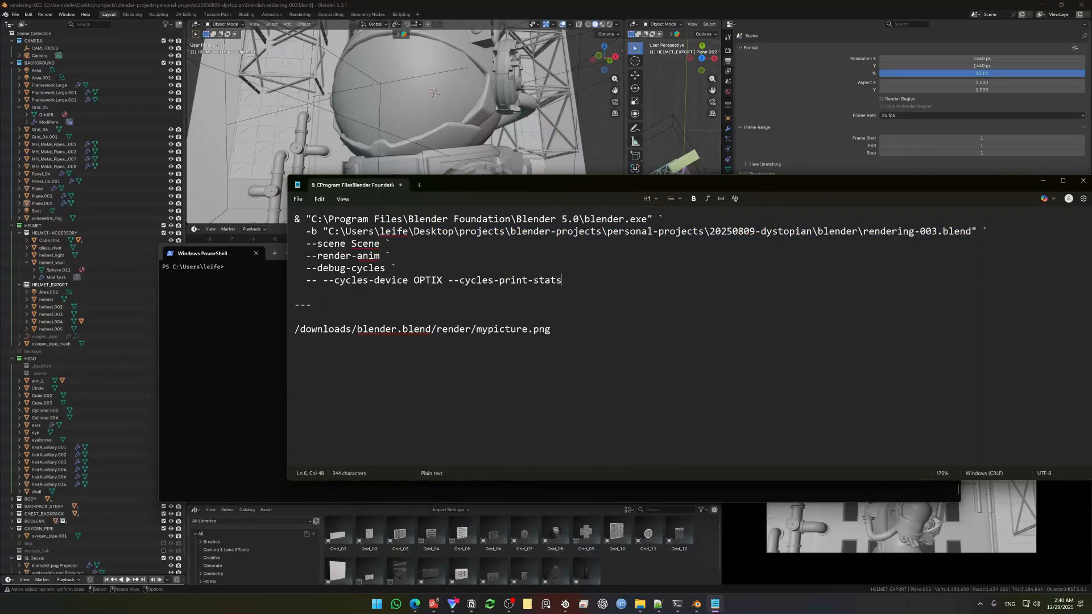
Examine the --scene, --debug-cycles and --cycles-device OPTIX options of the render command.
left_click_drag(307, 244, 392, 244)
left_click(533, 330)
left_click_drag(622, 186, 609, 264)
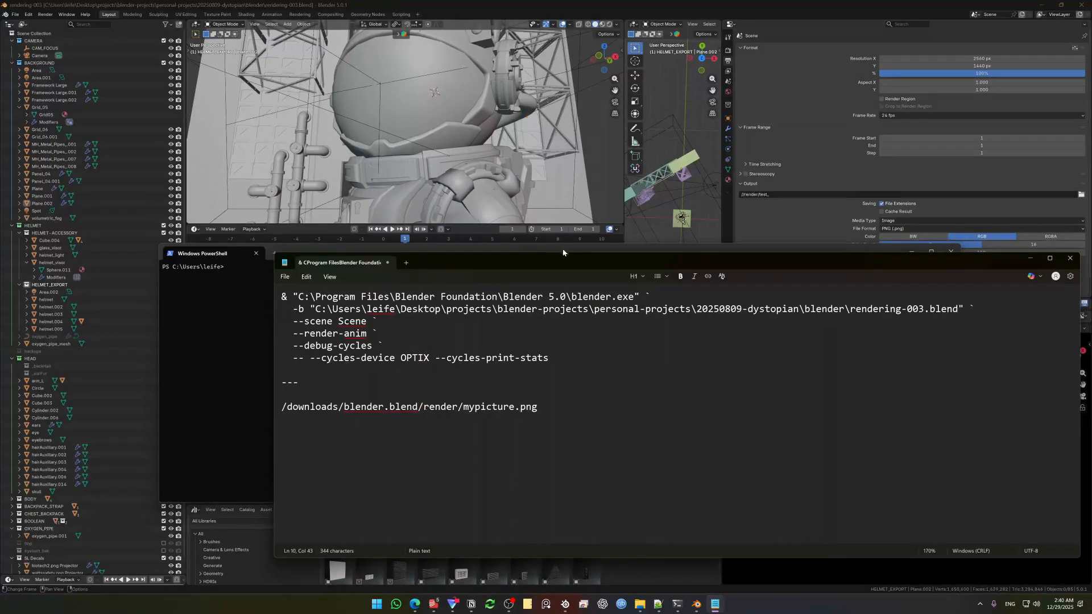
left_click_drag(484, 262, 467, 268)
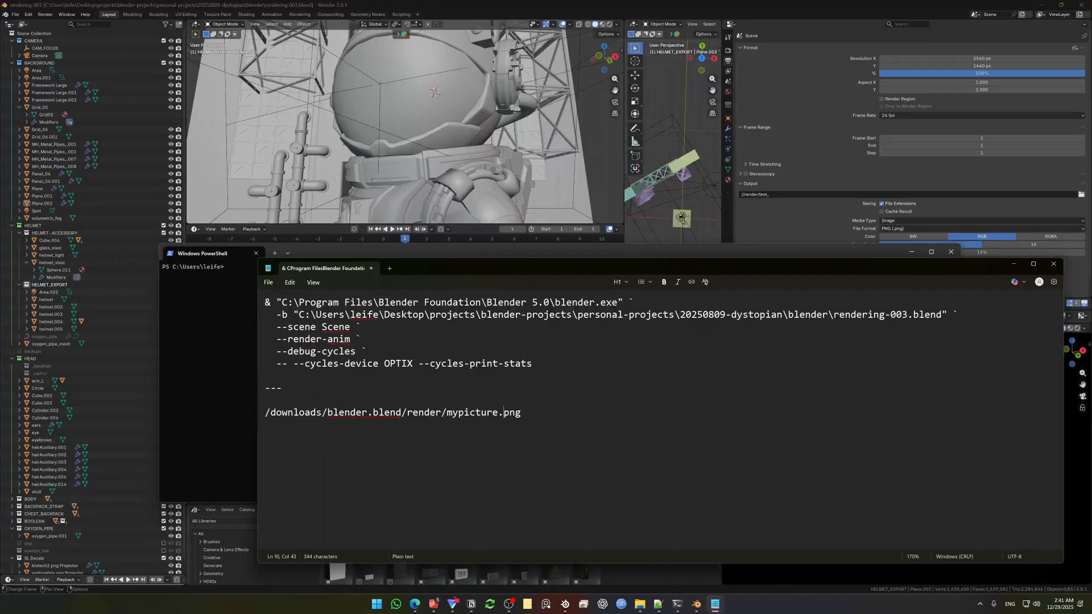
left_click_drag(277, 351, 356, 351)
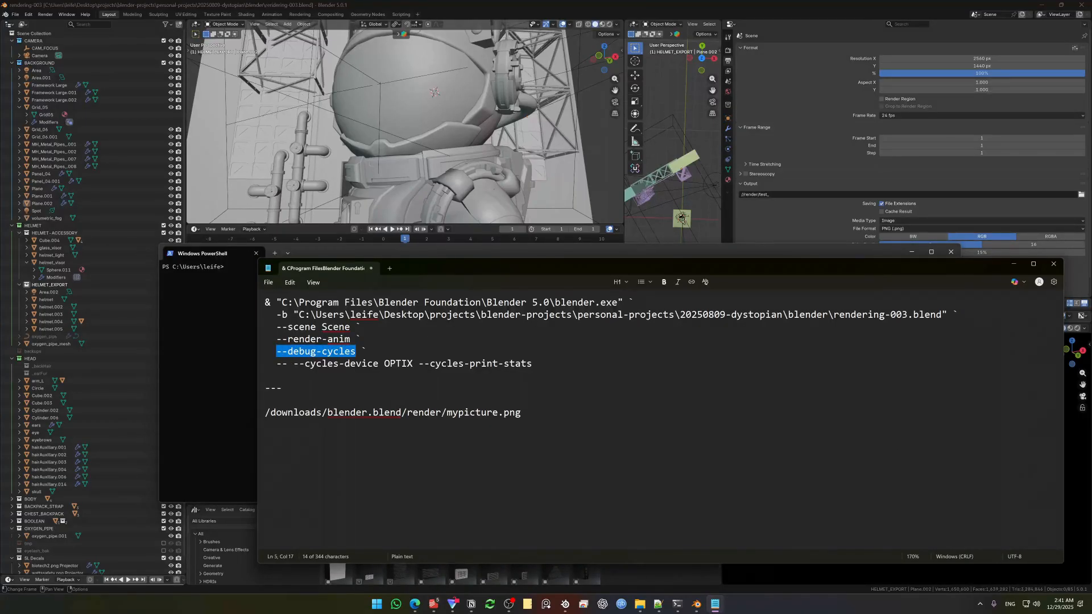
left_click(278, 353)
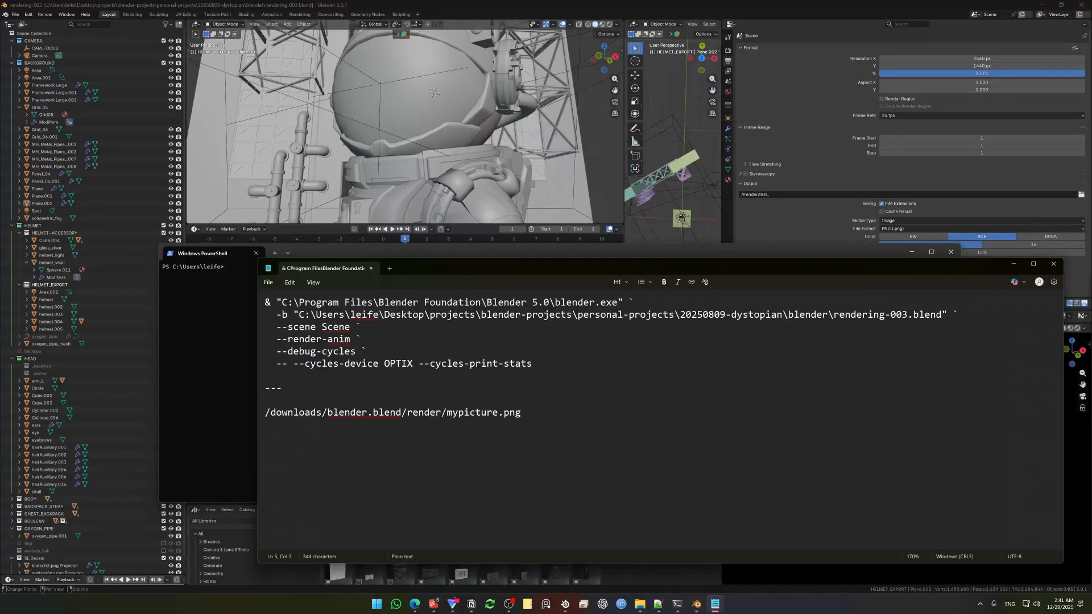
left_click_drag(299, 364, 390, 364)
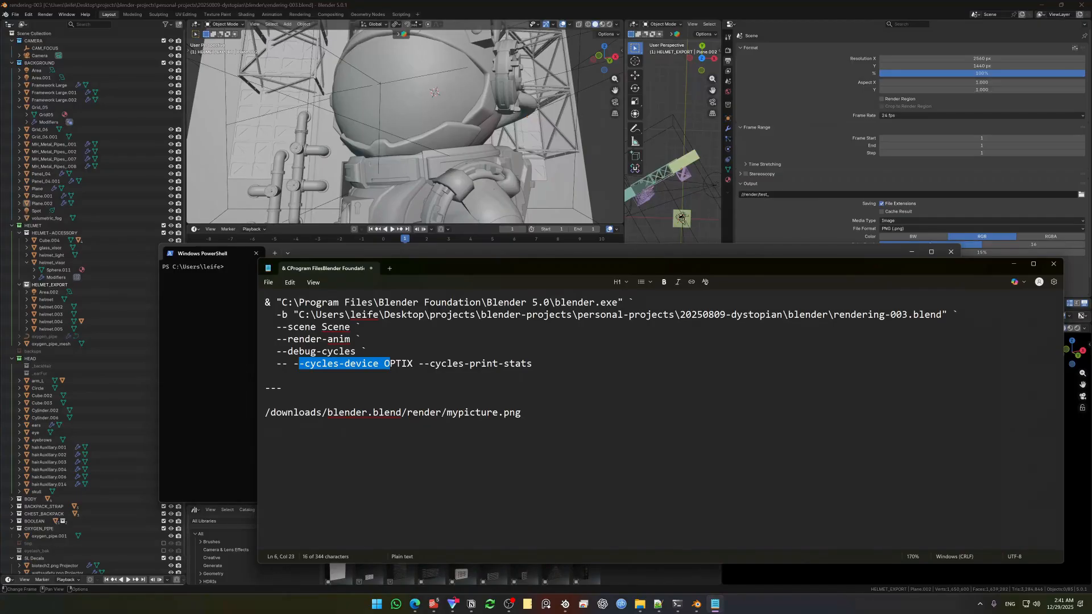
left_click(390, 400)
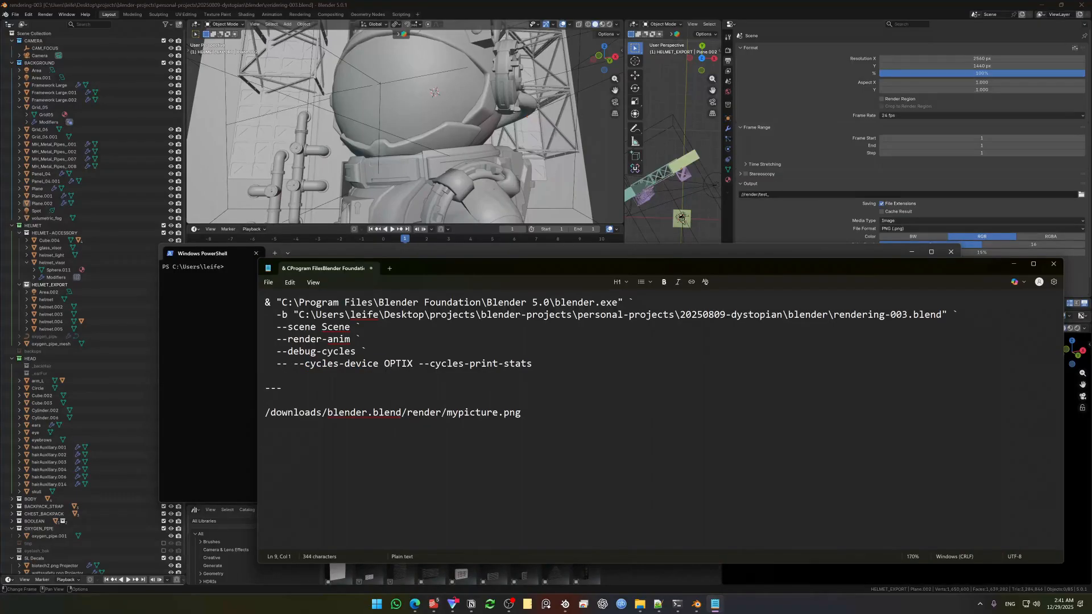
left_click_drag(384, 364, 413, 364)
left_click(414, 400)
Switch to Blender, check the Cycles render device in the system preferences, and return to the Notepad command.
left_click(766, 15)
key("ctrl+comma")
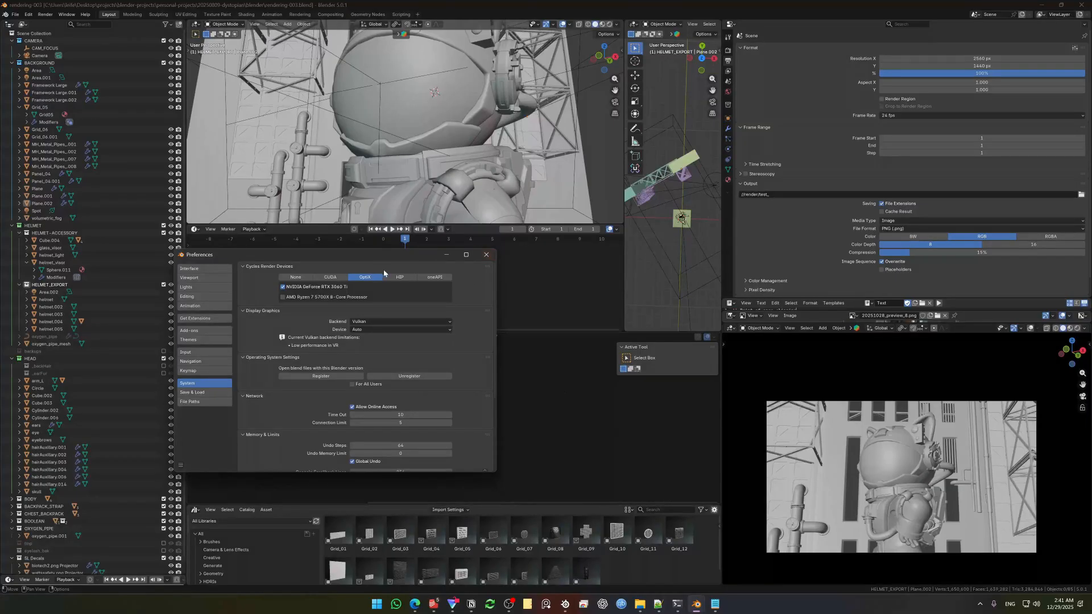
left_click(486, 257)
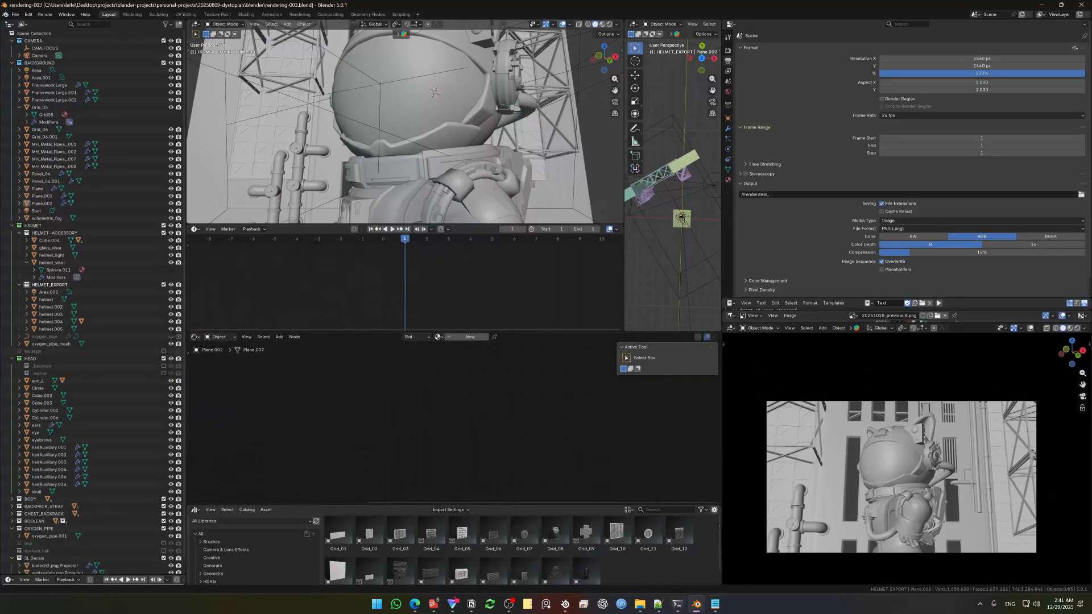
left_click(715, 605)
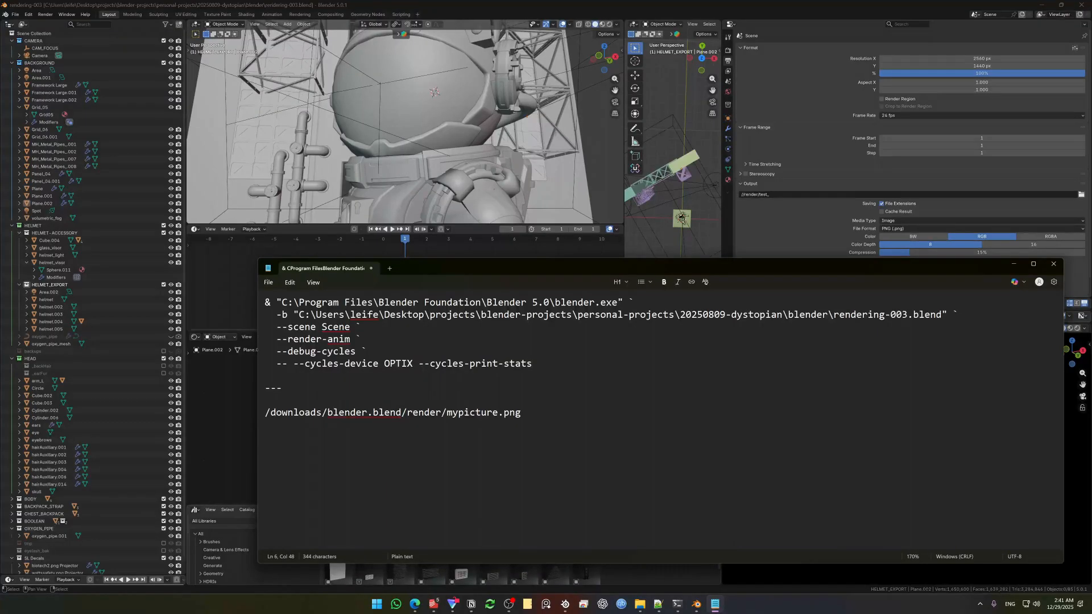
Examine the render command once more and each part of the sample path /downloads/blender.blend/render/mypicture.png in the note.
left_click_drag(537, 365, 289, 303)
left_click(539, 365)
left_click_drag(265, 413, 505, 414)
left_click(506, 428)
left_click(294, 414)
left_click(413, 413)
double_click(413, 413)
left_click(413, 414)
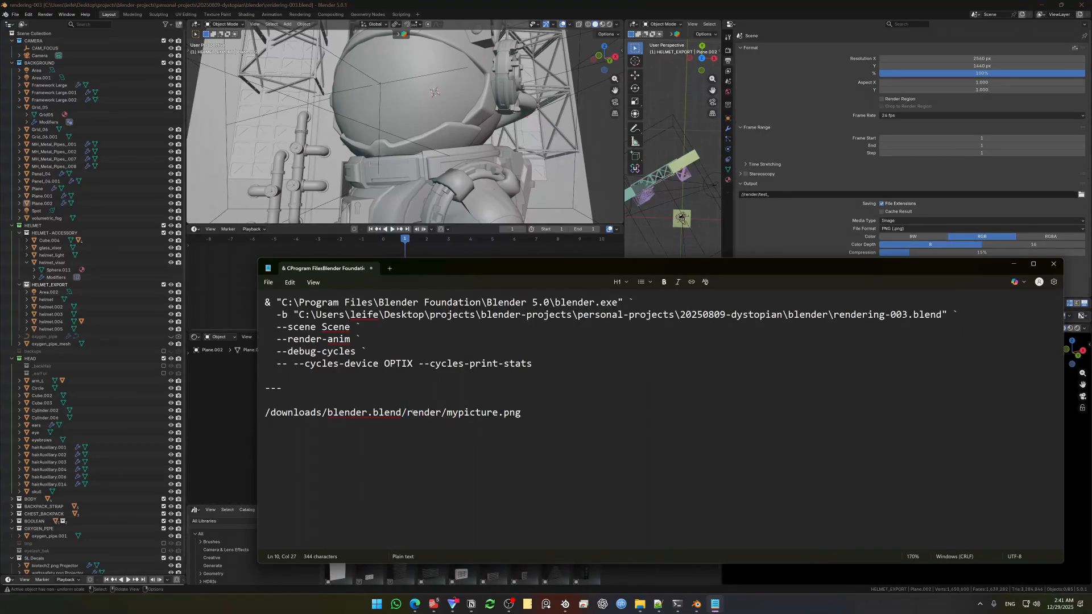
left_click(524, 414)
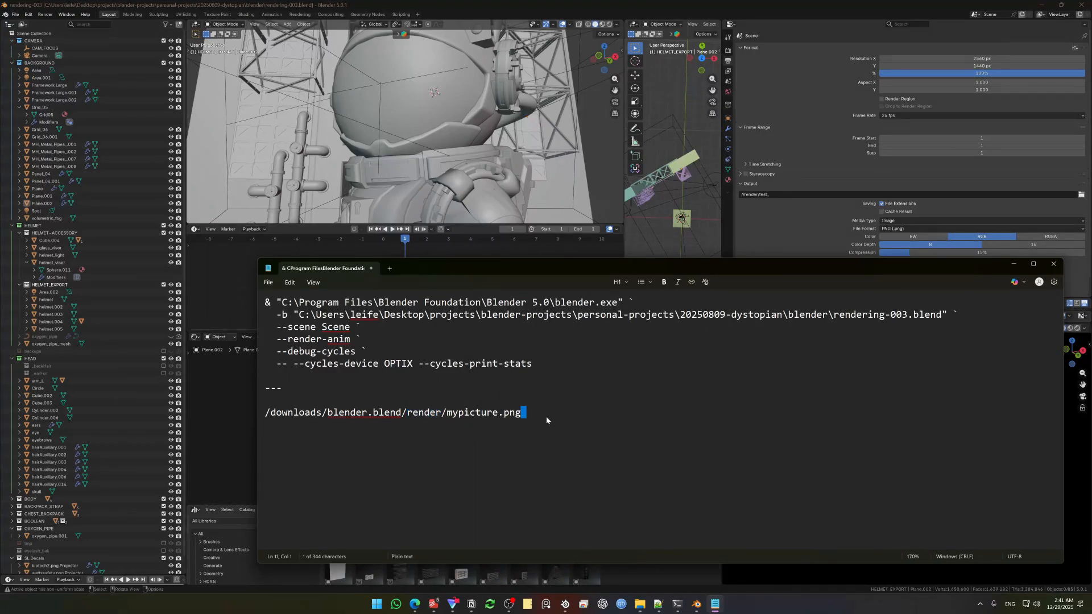
Copy the output path //render/test_ from Blender's output settings into the Notepad note, below the sample path.
left_click(775, 195)
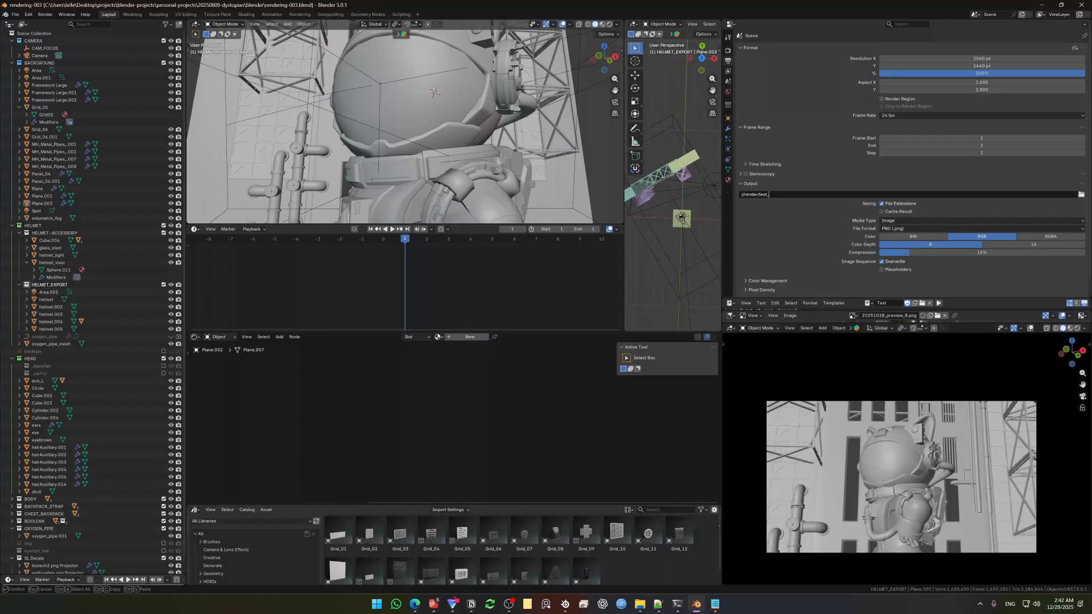
key("alt+Tab")
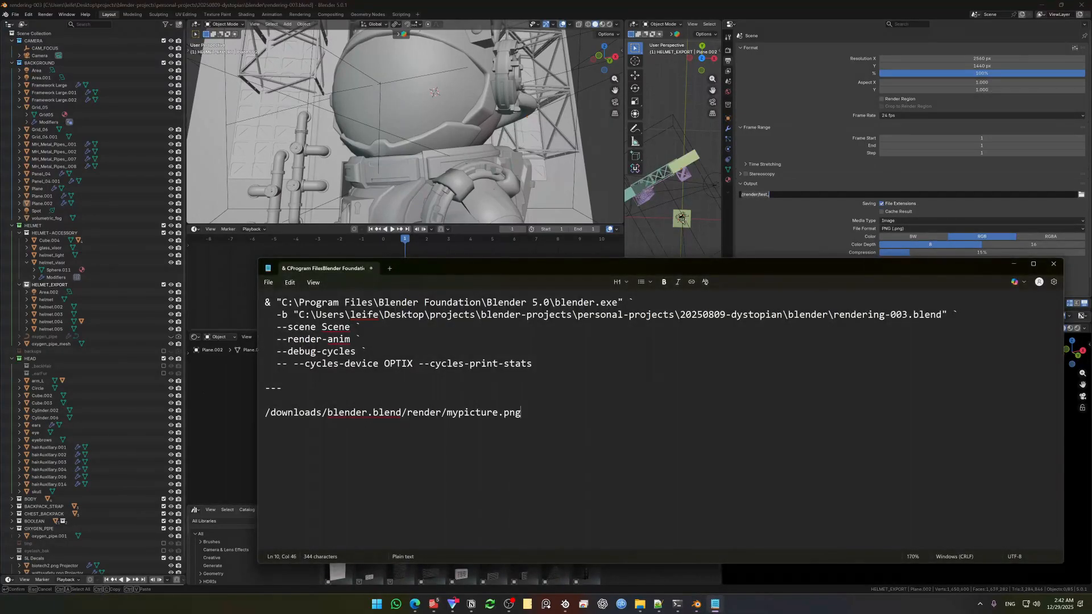
key("Return")
type("//render/test_")
key("Return")
key("Return")
key("Return")
key("Return")
key("Up")
key("shift+Up")
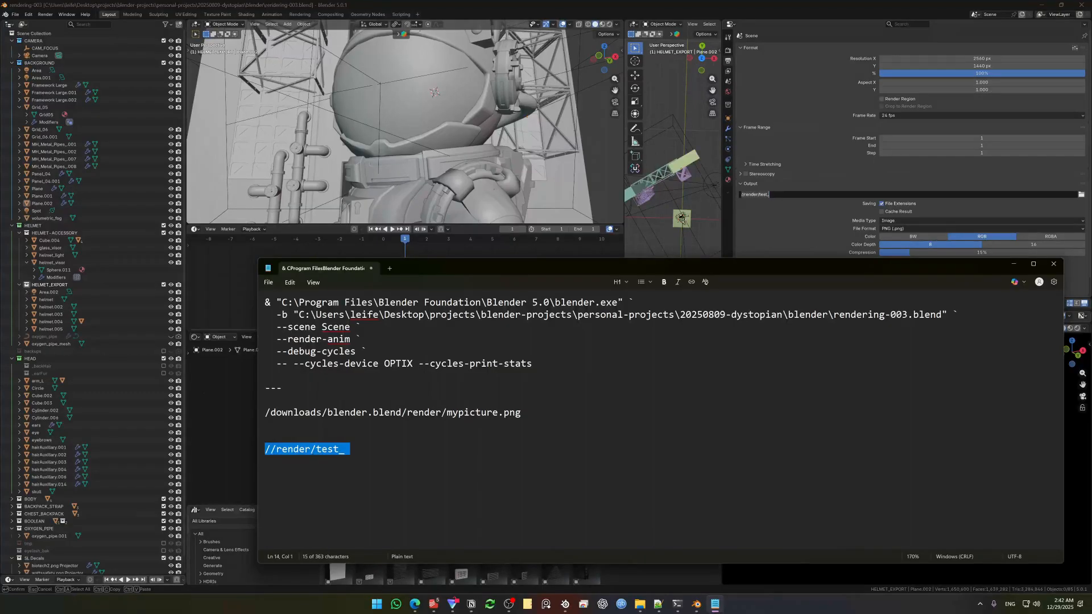
Add the example location Downloads/blender/cat.blend/ on its own line below //render/test_.
left_click(334, 449)
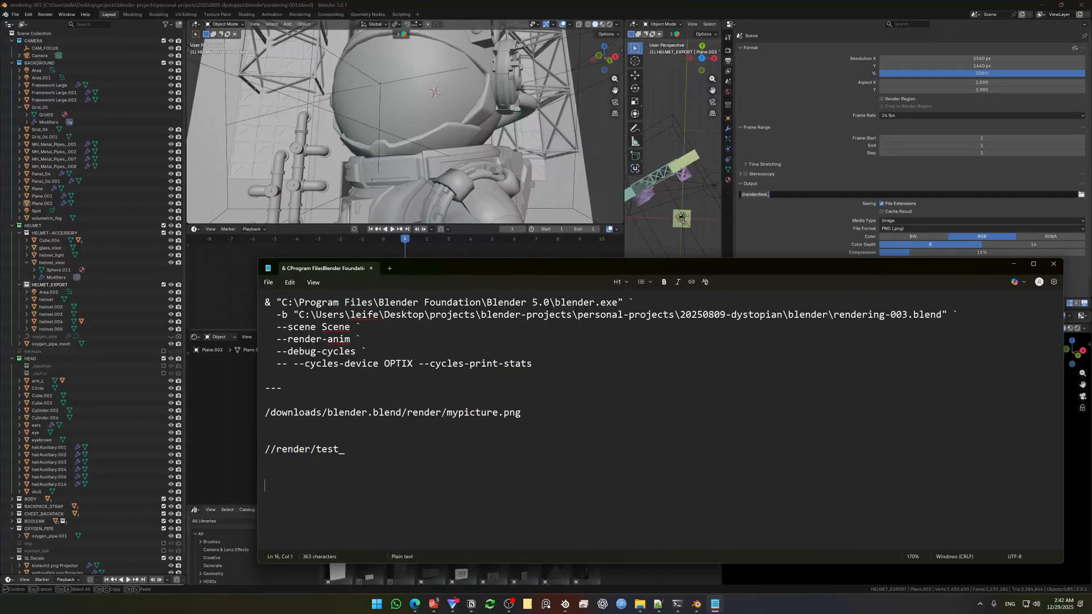
key("Up")
type("Downloads/blender/cat")
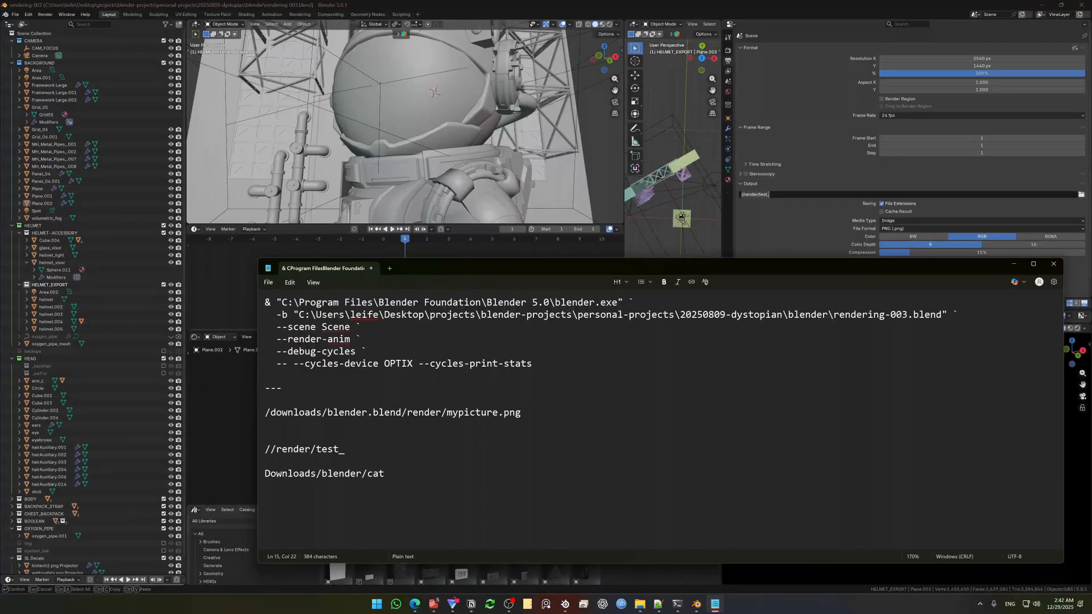
type(".blend")
type("/")
Compare the // prefix of the relative output path with the cat.blend part of the example location.
double_click(260, 449)
left_click(425, 474)
left_click_drag(265, 449, 276, 450)
left_click(277, 449)
left_click_drag(277, 450, 265, 449)
left_click(268, 449)
left_click_drag(367, 474, 420, 473)
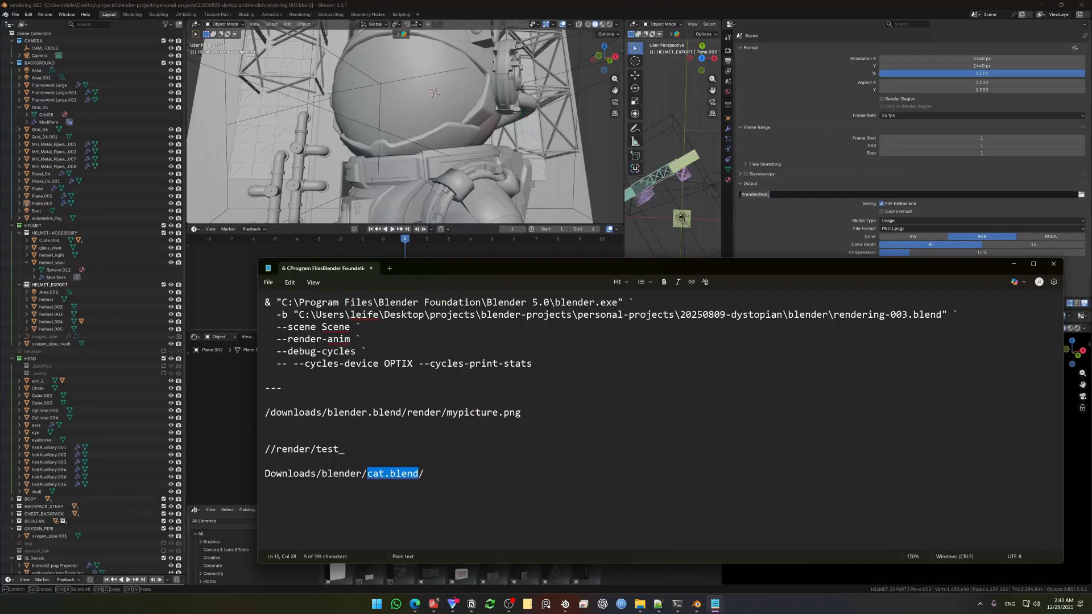
left_click(265, 462)
left_click_drag(367, 474, 425, 482)
left_click(425, 486)
left_click(425, 474)
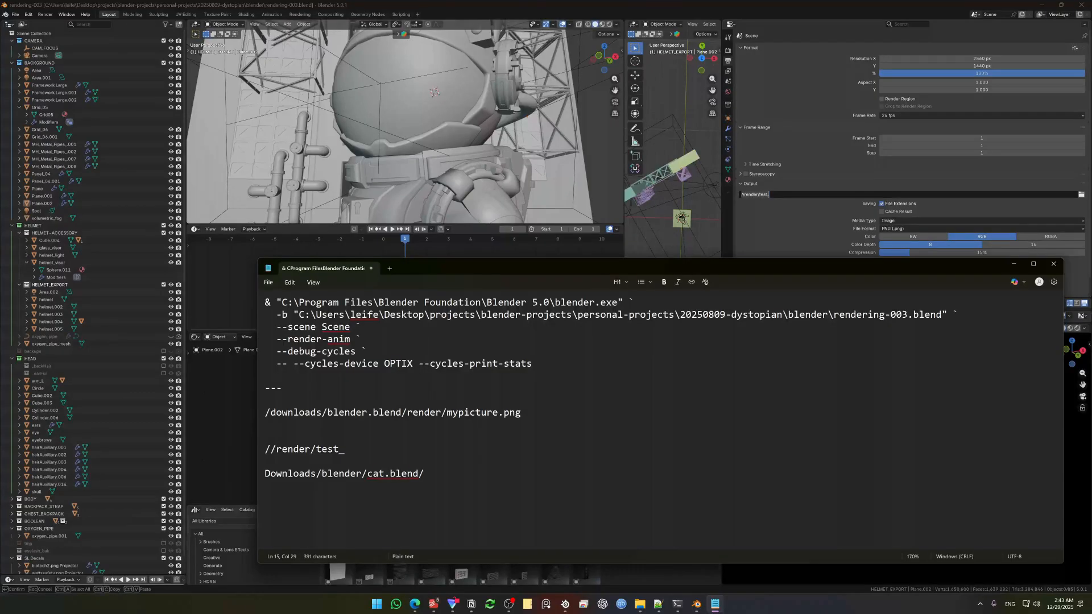
Extend the example location with render/test_0001.png to write out the full path of the saved frame.
type("render/")
type("test_0001.png")
left_click_drag(459, 474, 545, 484)
left_click(266, 486)
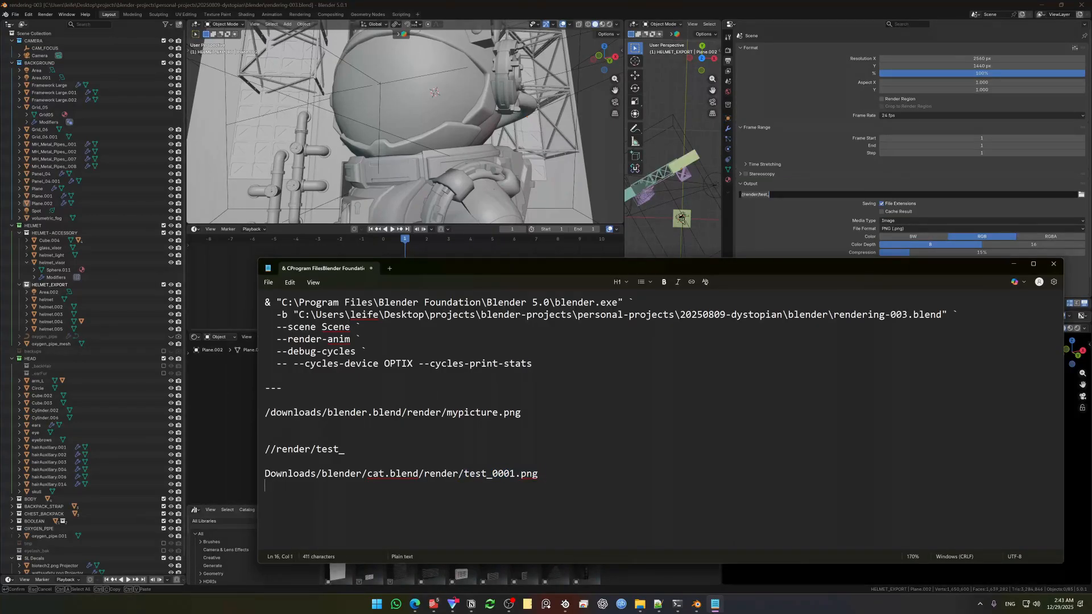
Remove the extra blank lines around //render/test_, keeping one blank line between it and the sample path above.
key("BackSpace")
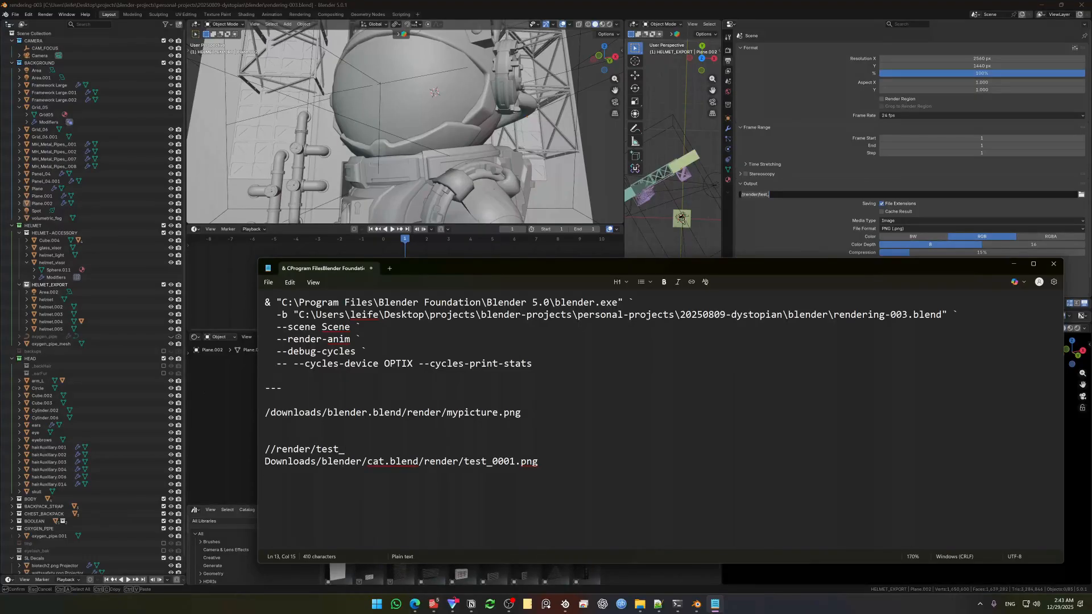
key("BackSpace")
key("BackSpace")
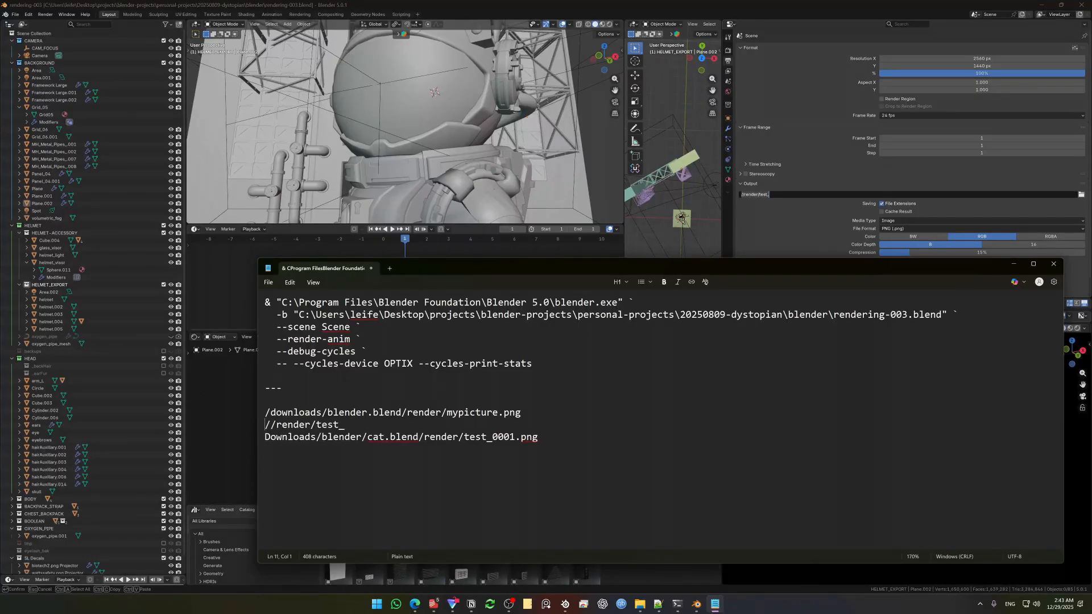
key("Return")
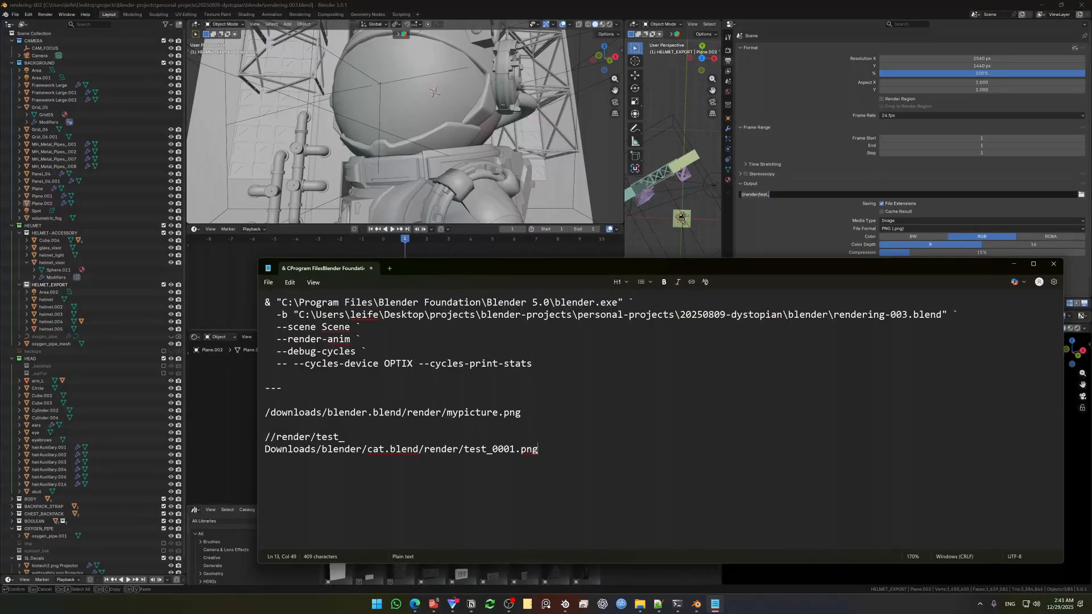
Review the example paths in the note, switch to Blender, and confirm the output path //render/test_.
double_click(524, 413)
left_click_drag(538, 449, 265, 437)
left_click(265, 462)
key("Right")
left_click(719, 10)
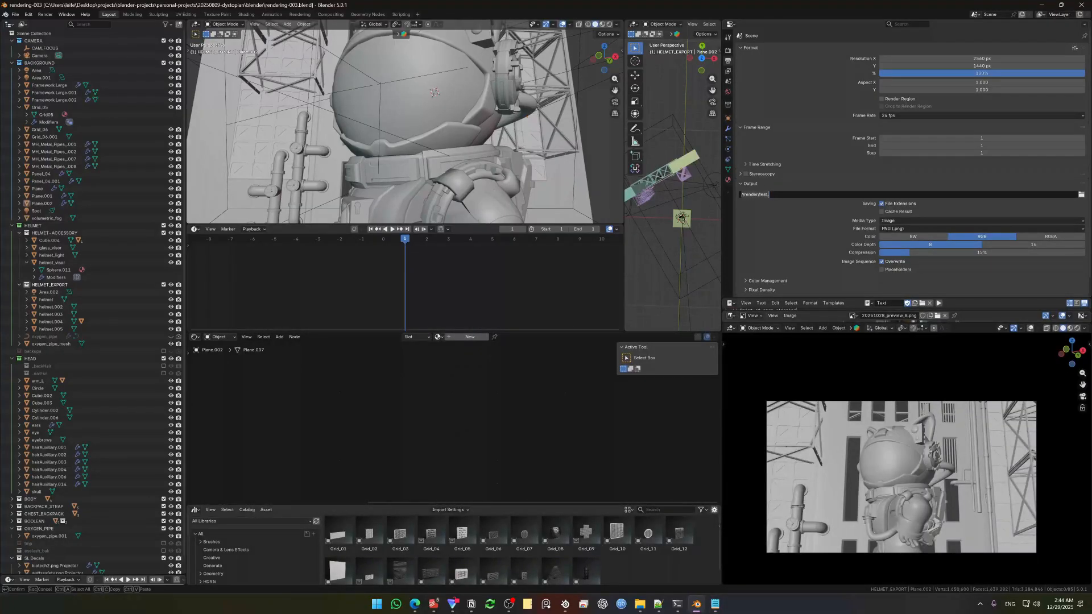
key("Return")
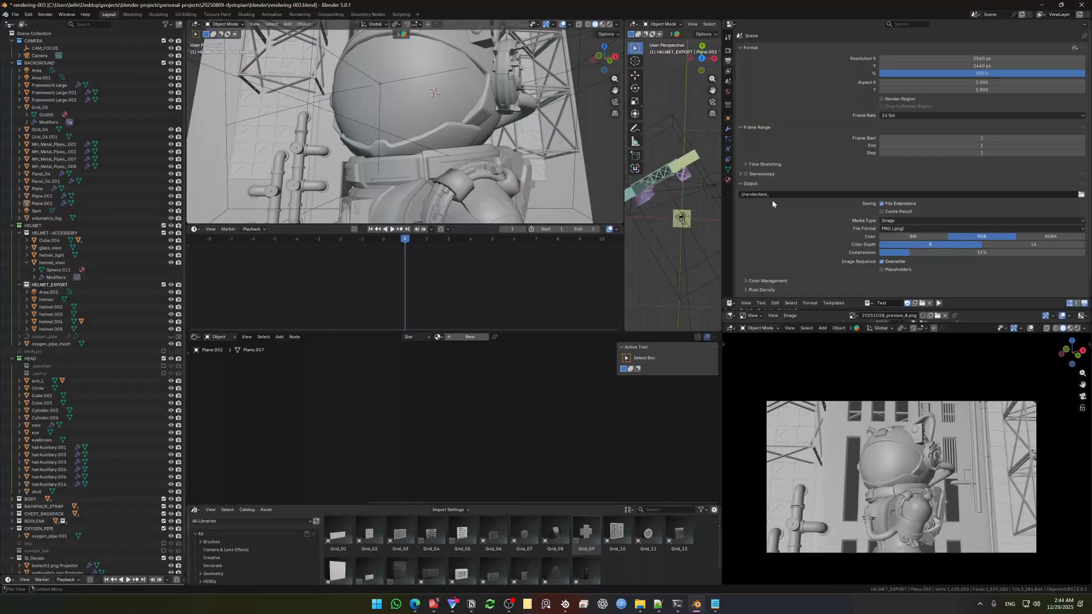
Bring up the PowerShell window and the Notepad note, and move the note so that both are visible.
left_click(716, 604)
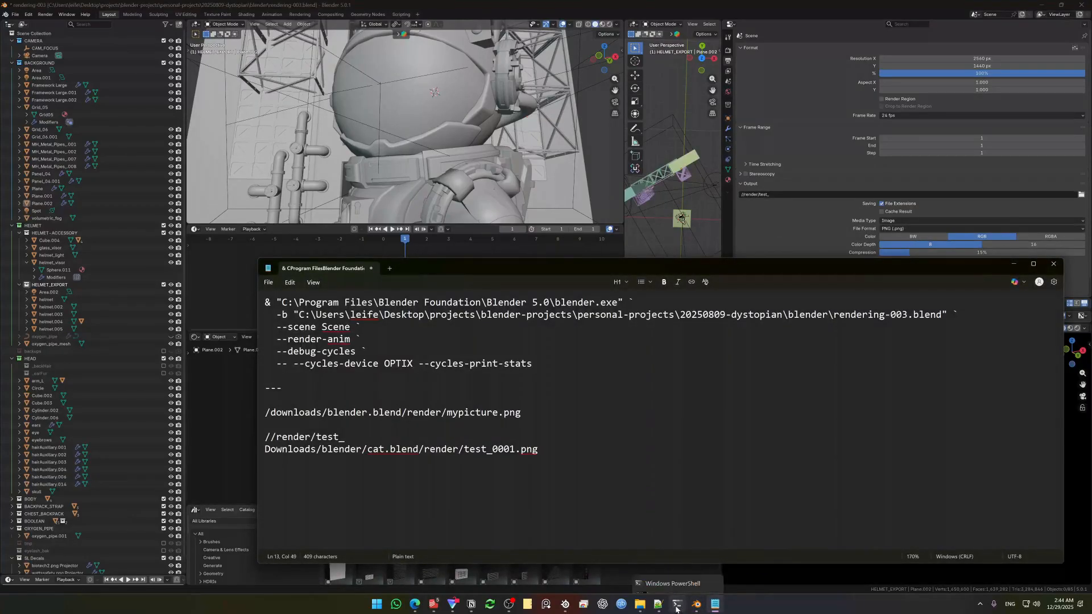
left_click(676, 604)
key("alt+Tab")
left_click(562, 411)
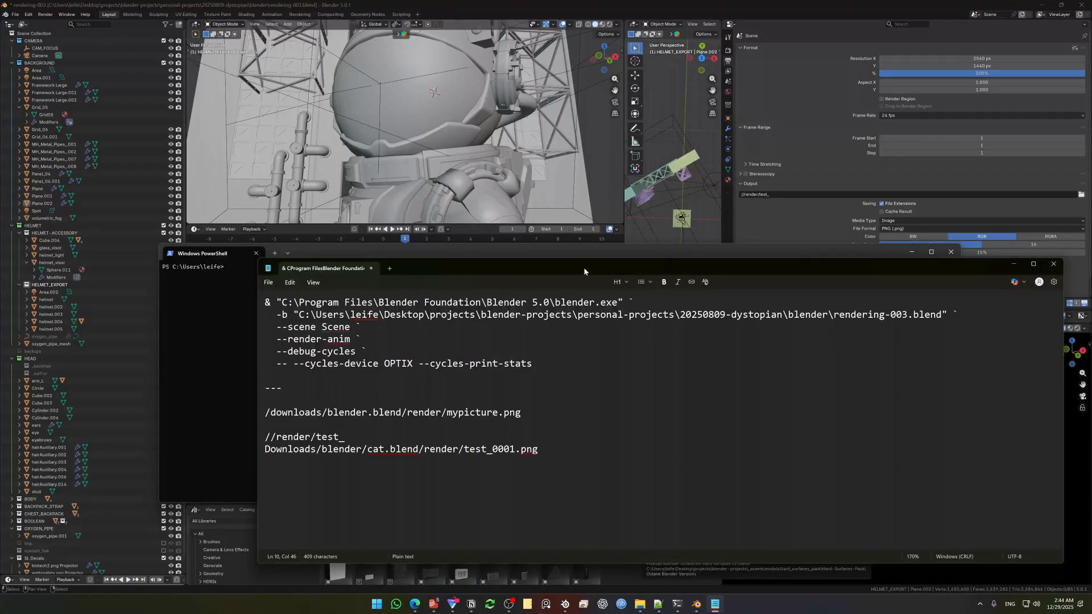
left_click_drag(584, 271, 639, 319)
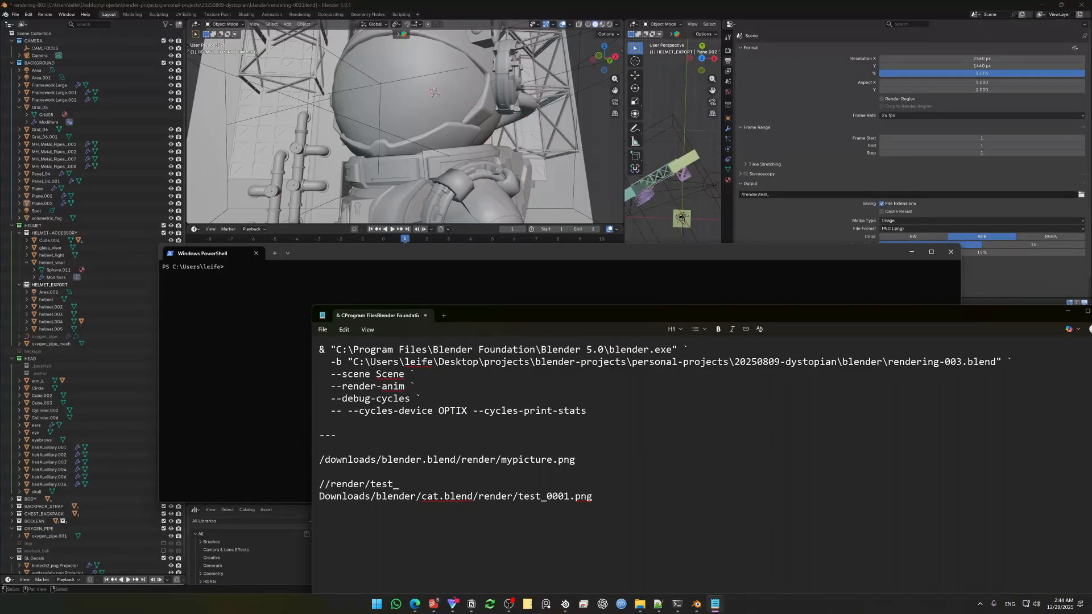
Copy the complete render command from the note, from the blender.exe line through --cycles-print-stats.
key("shift+Up")
key("shift+Up")
key("shift+Up")
key("shift+Up")
key("shift+Up")
key("shift+Home")
key("ctrl+c")
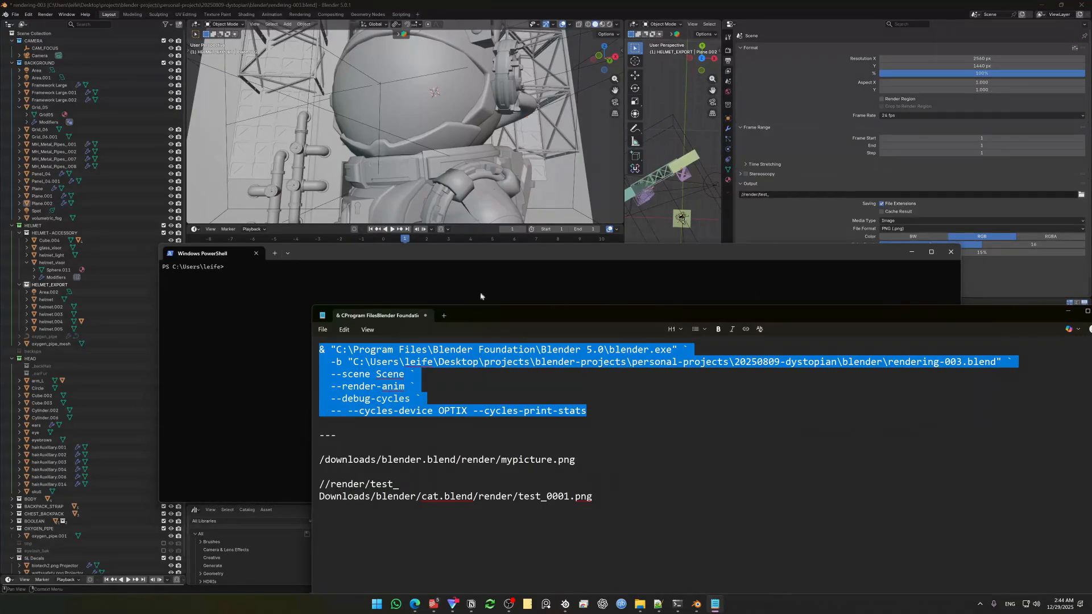
Switch to Blender and save the current file, rendering-003.blend.
left_click(786, 172)
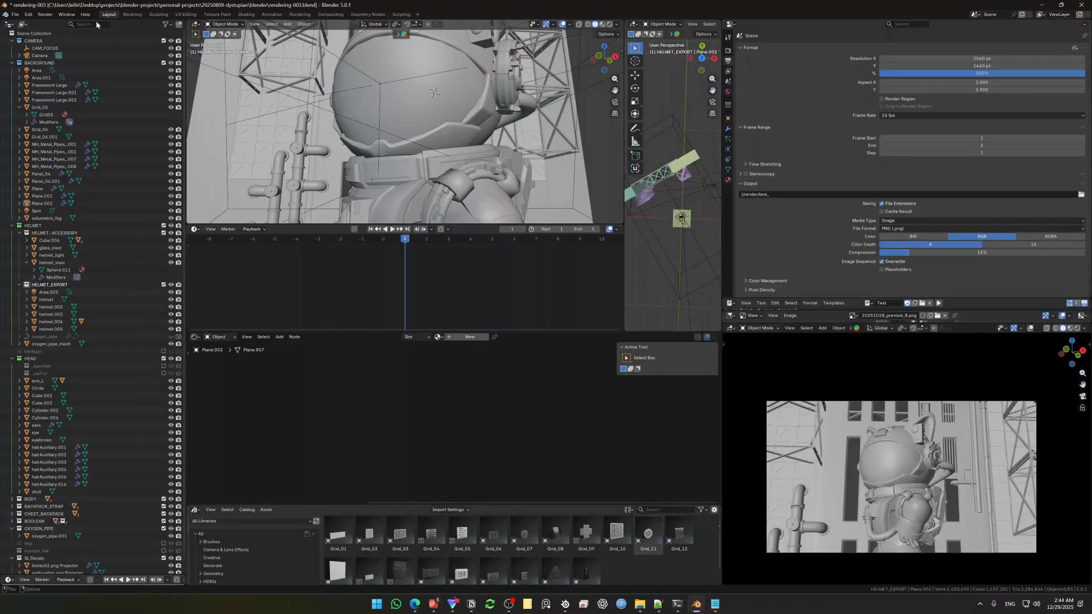
left_click(15, 14)
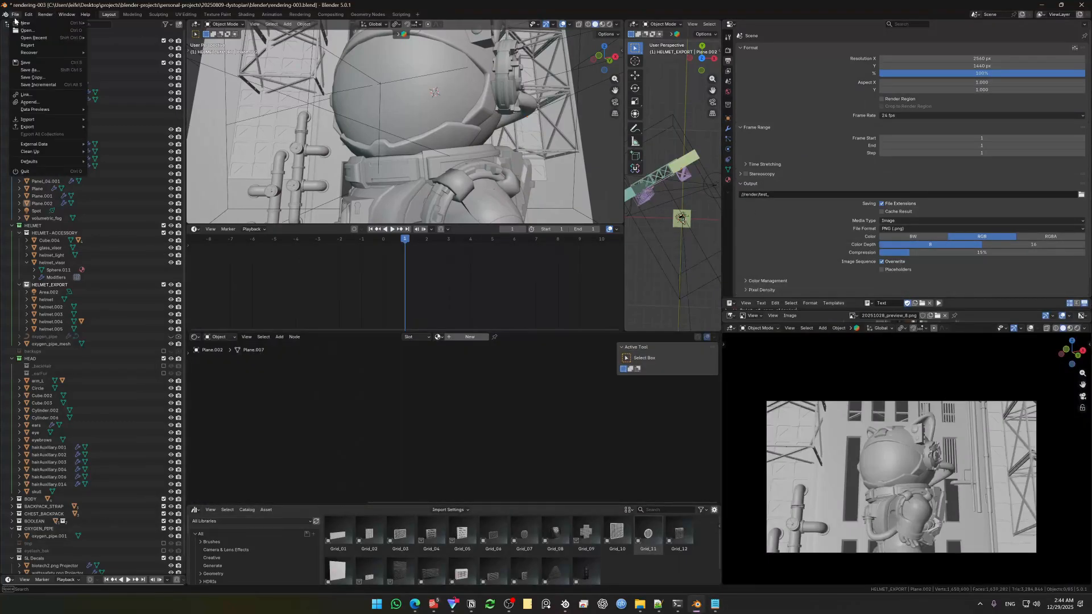
left_click(44, 63)
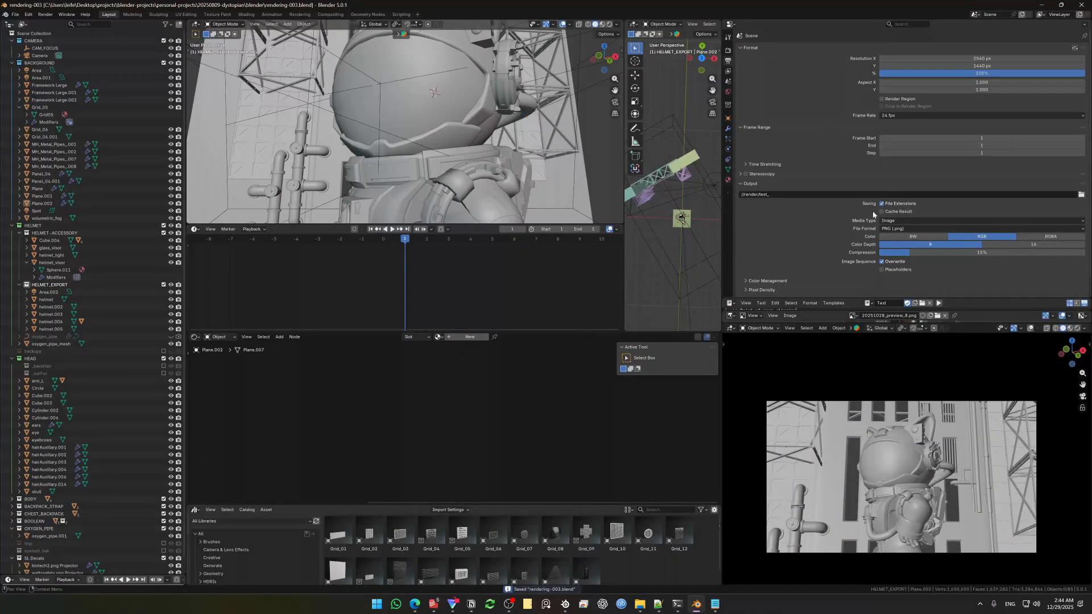
Switch to PowerShell, paste the multi-line render command despite the warning, and run it.
left_click(678, 606)
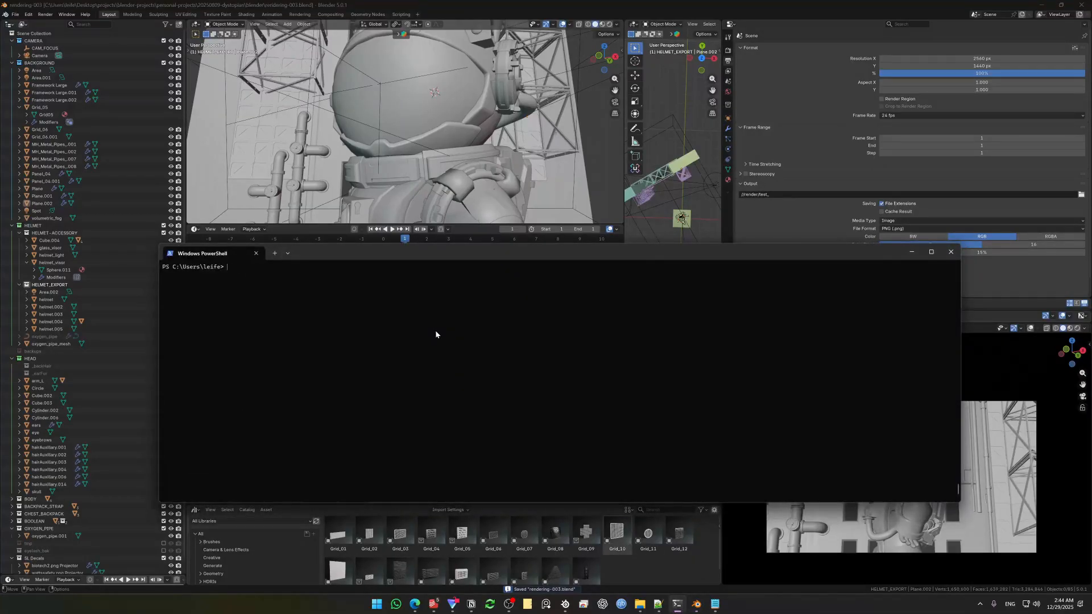
key("ctrl+v")
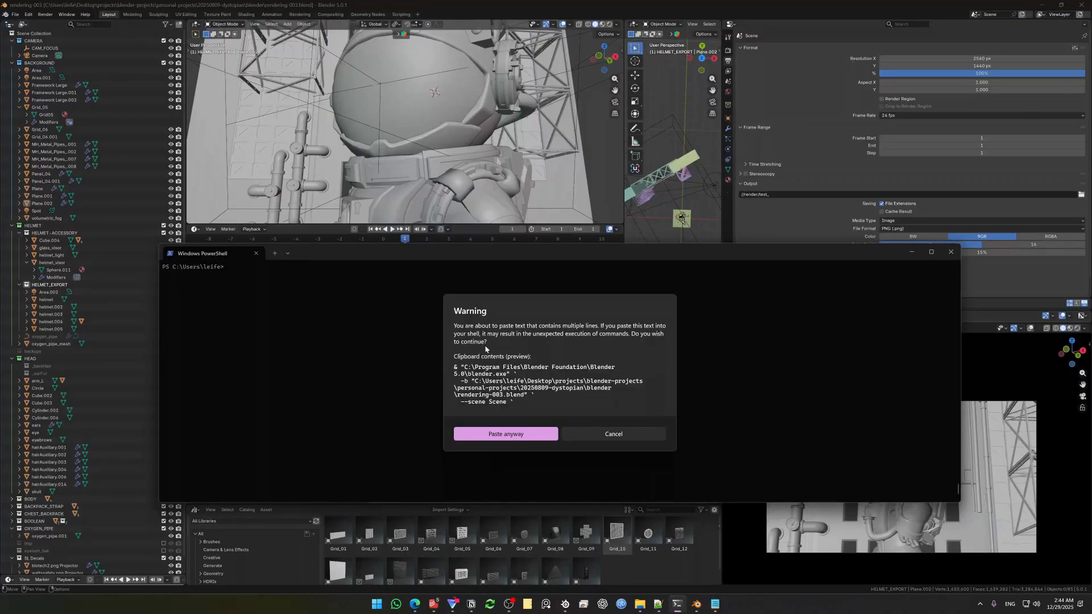
left_click(506, 434)
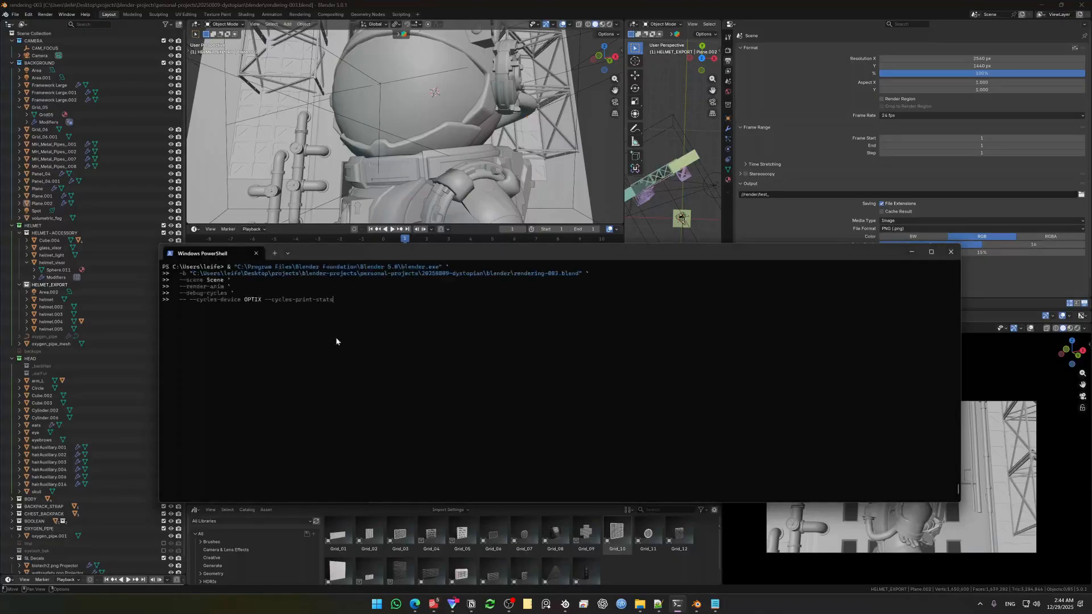
key("Return")
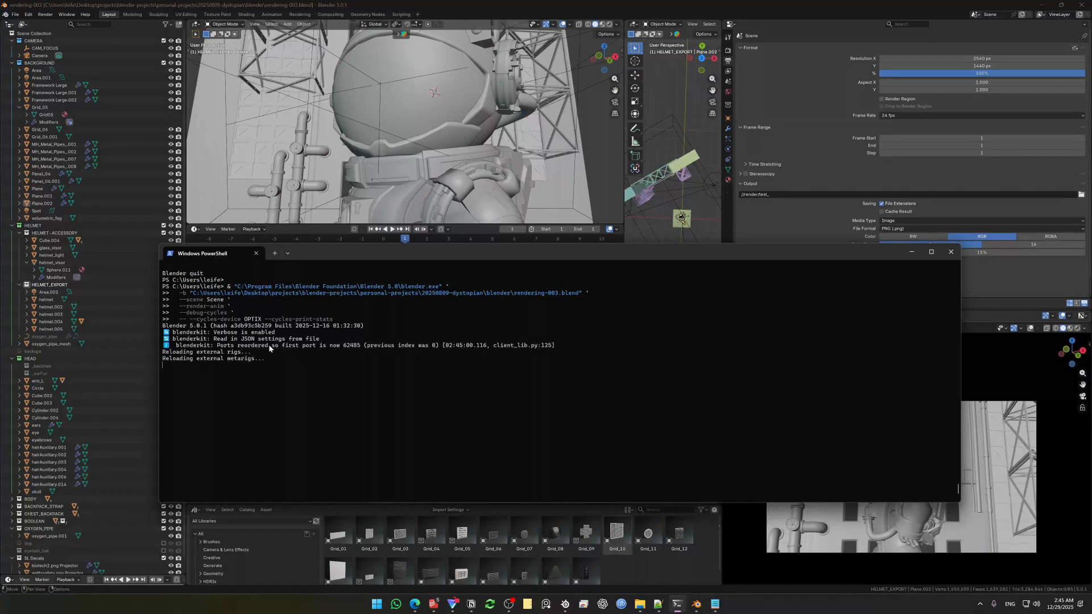
Examine the Blender version line and the add-on startup messages in the PowerShell render log.
left_click_drag(163, 326, 209, 326)
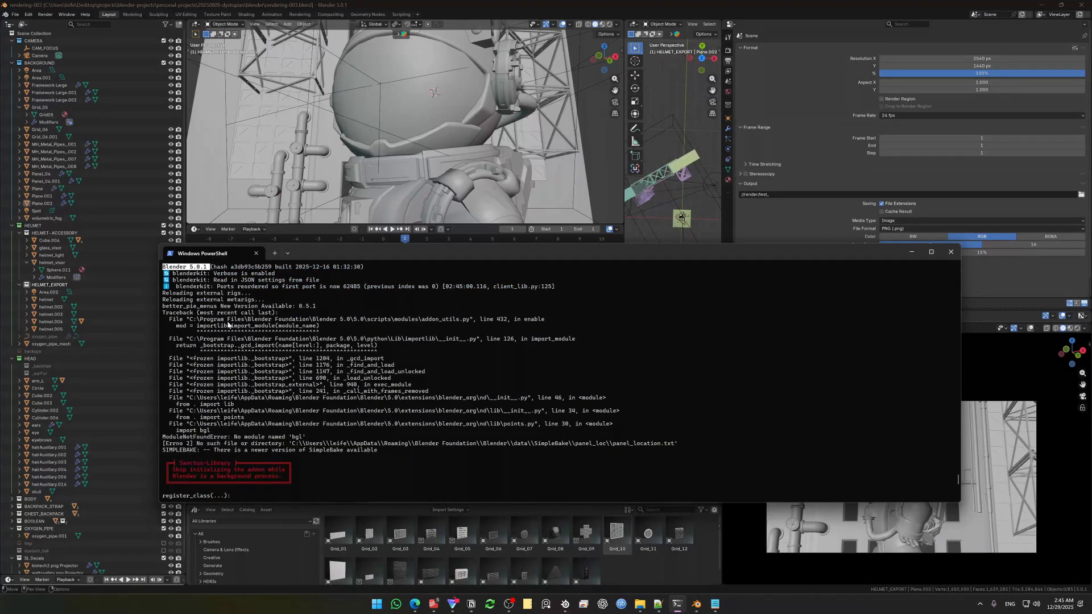
left_click_drag(165, 293, 558, 478)
left_click(343, 367)
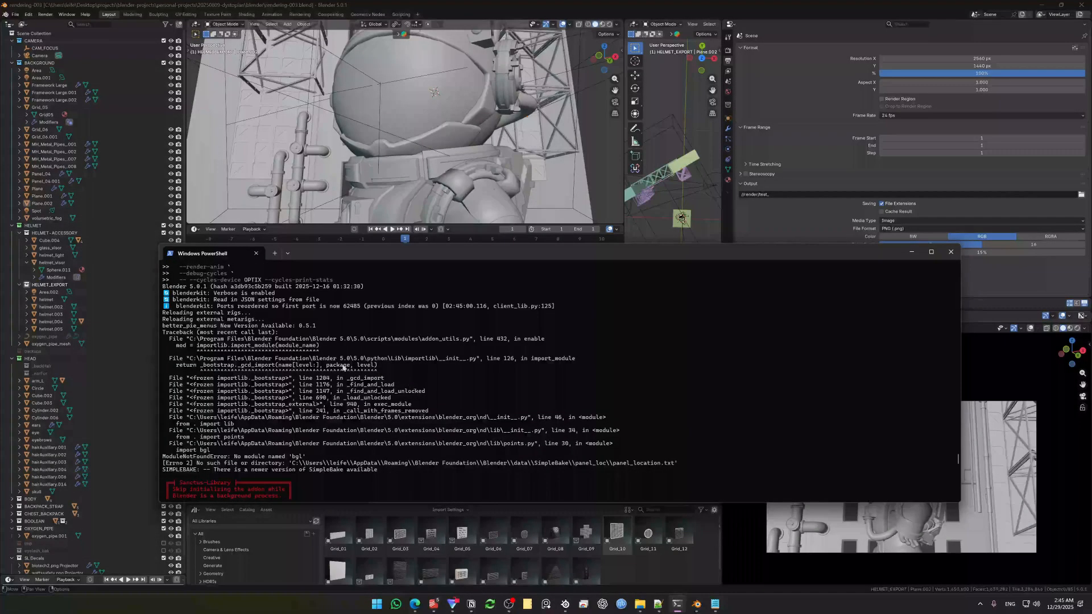
left_click_drag(165, 296, 439, 470)
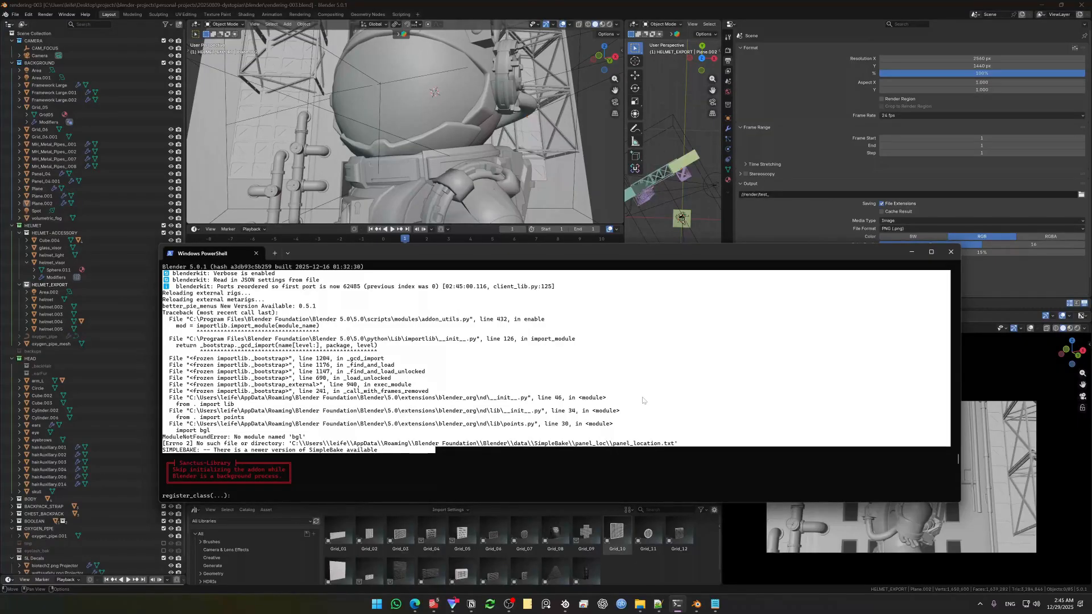
left_click(694, 392)
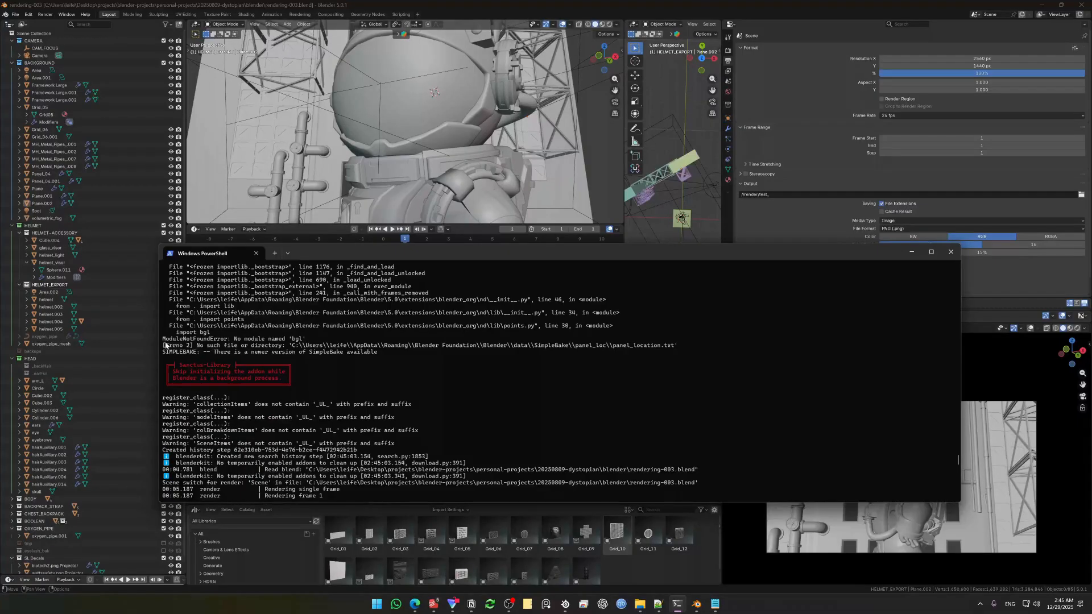
left_click_drag(164, 340, 398, 357)
left_click(520, 383)
scroll(489, 393, "down", 2)
left_click_drag(176, 329, 461, 444)
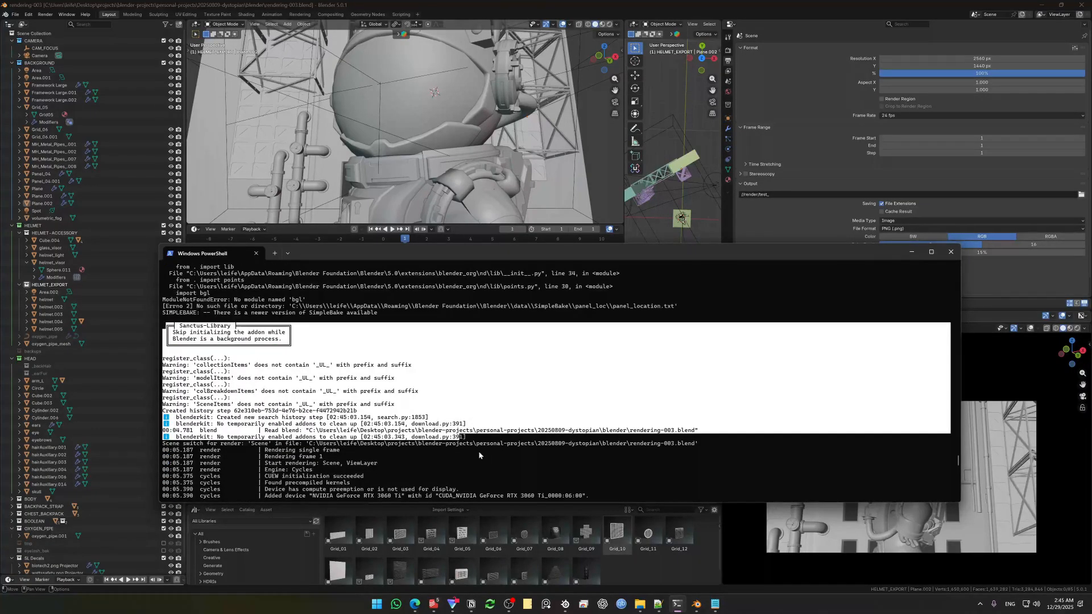
left_click(479, 449)
Examine the log's Cycles device lines and object synchronization entries for frame 1.
scroll(485, 452, "down", 9)
scroll(491, 452, "down", 3)
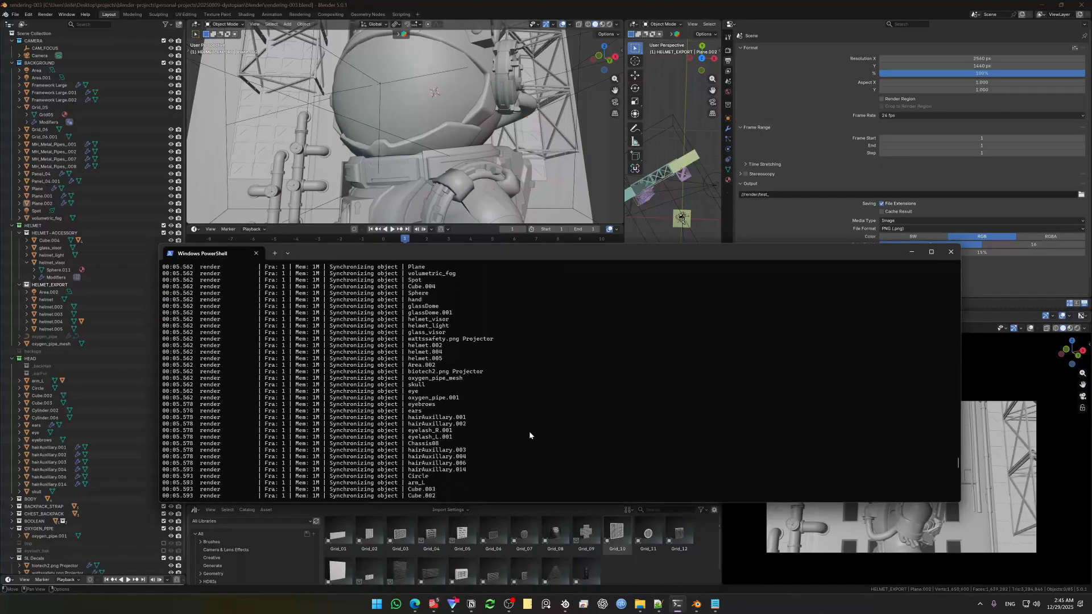
scroll(529, 431, "up", 5)
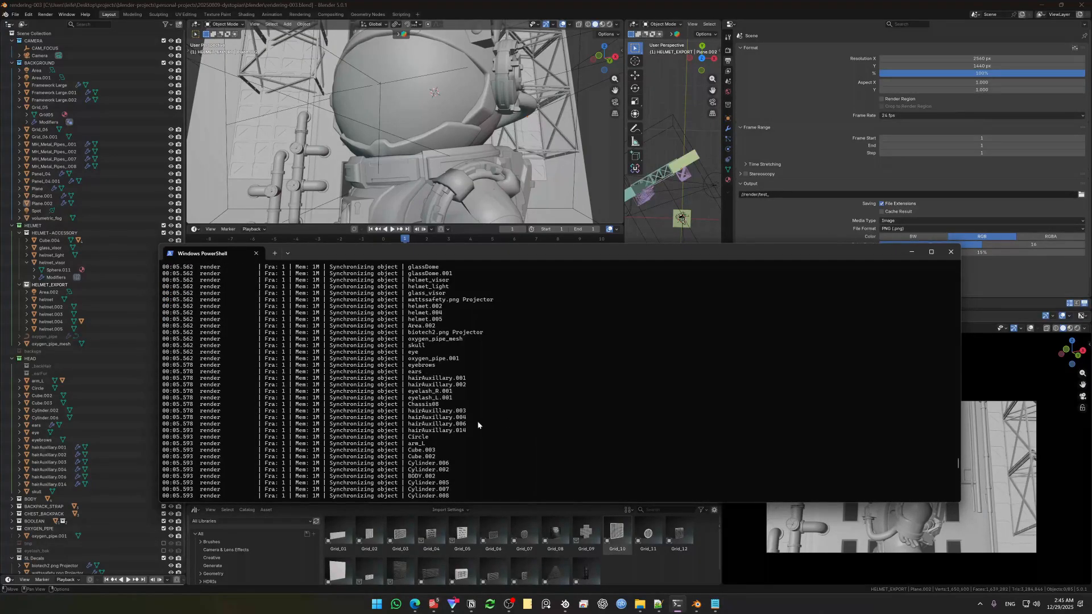
scroll(402, 401, "up", 2)
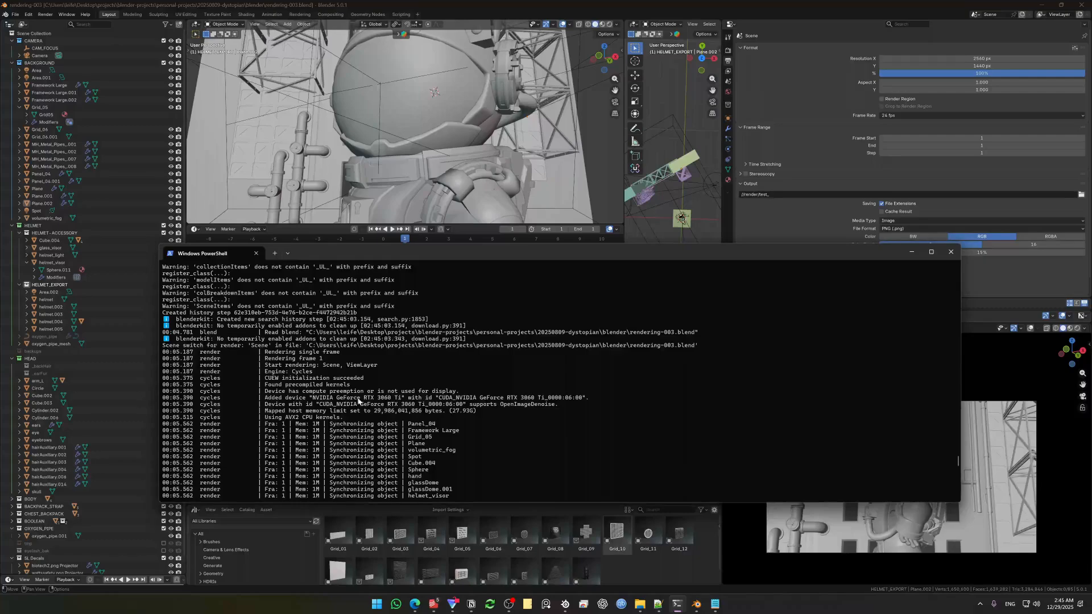
scroll(360, 402, "down", 3)
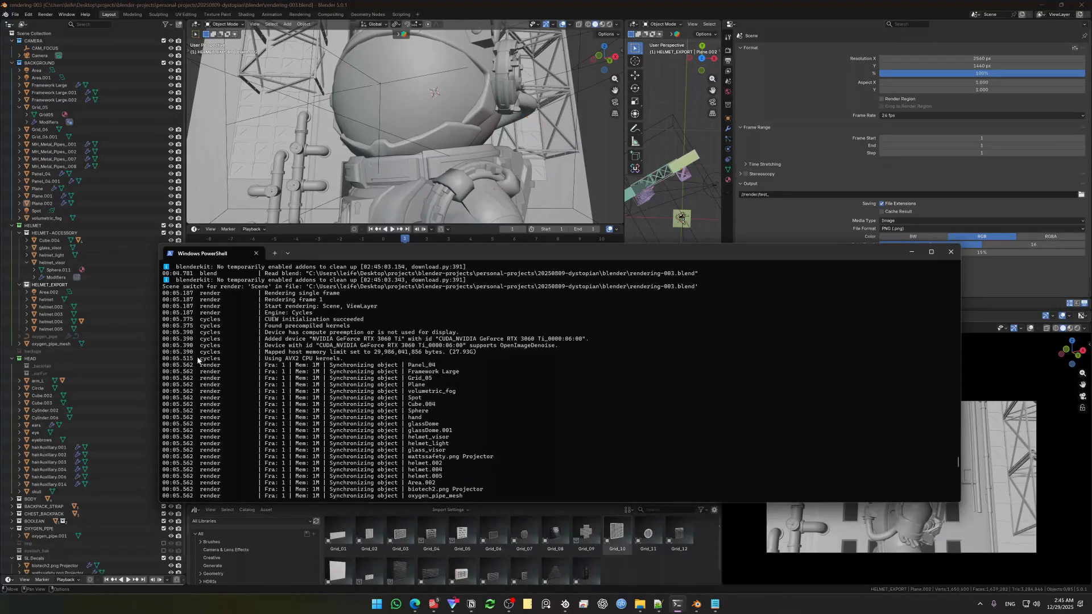
Examine the render log's scene, view layer and engine lines, and the list of objects synchronized for frame 1.
left_click_drag(259, 307, 378, 307)
left_click_drag(264, 313, 333, 314)
left_click_drag(181, 365, 288, 368)
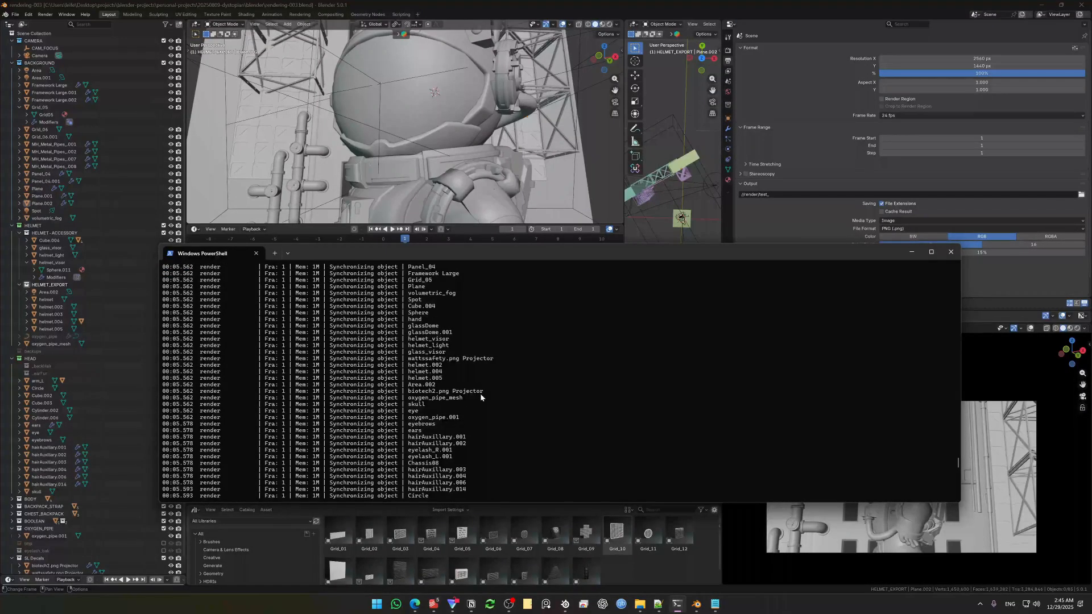
left_click_drag(403, 280, 483, 472)
left_click(506, 487)
scroll(507, 480, "down", 16)
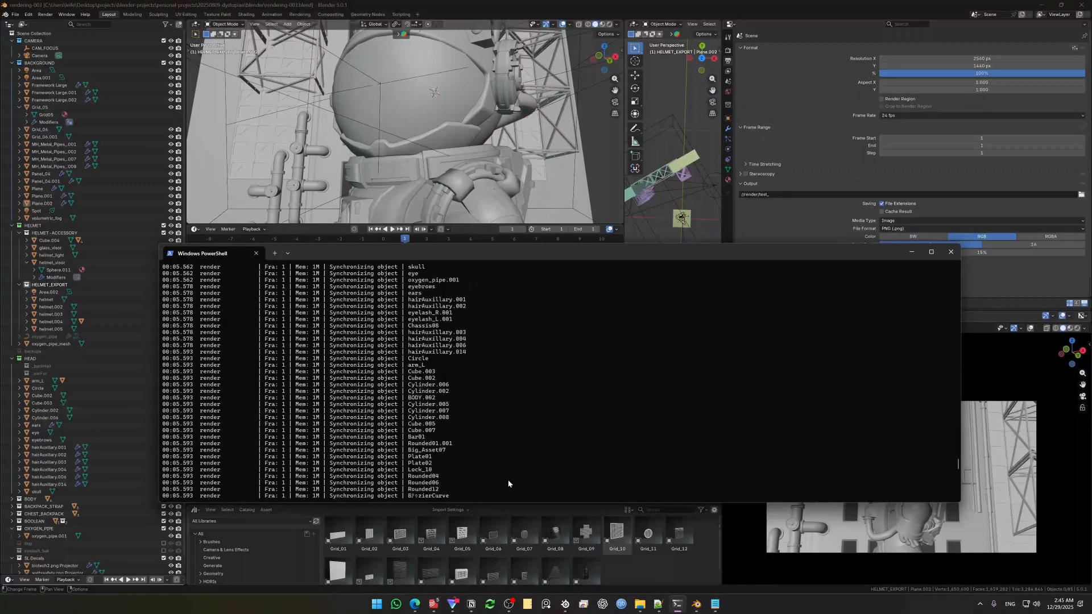
scroll(383, 406, "down", 5)
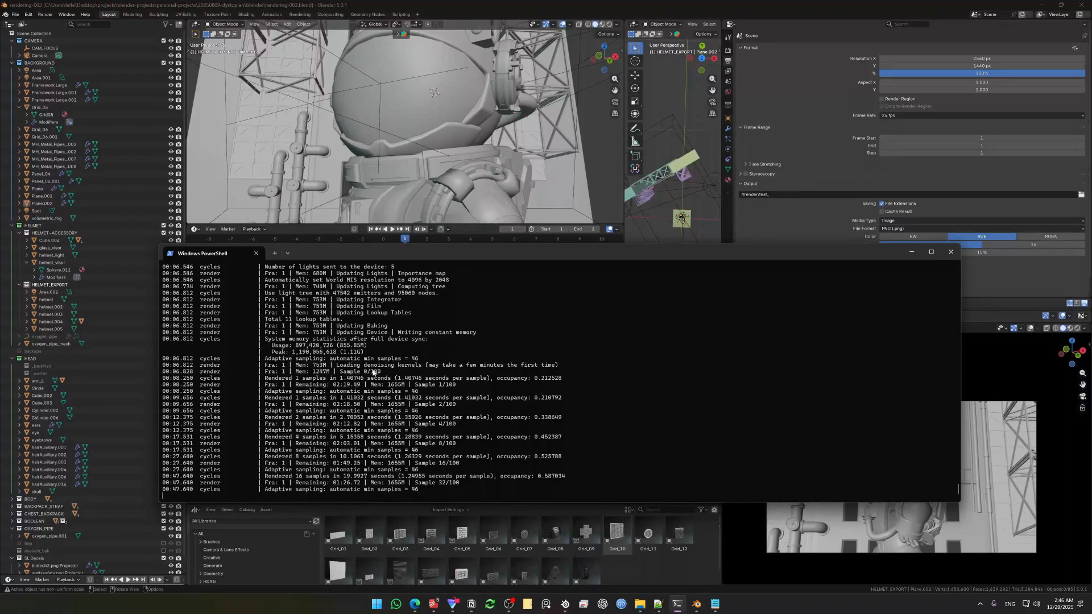
Follow the successive sample progress entries for frame 1 in the PowerShell render log.
left_click_drag(339, 376, 384, 376)
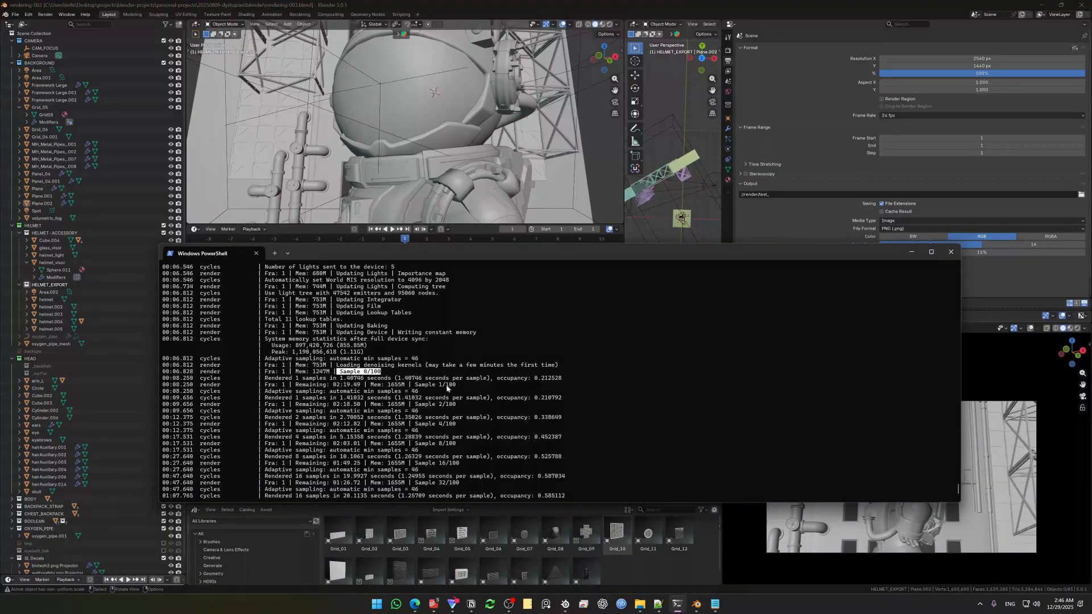
left_click_drag(416, 385, 462, 385)
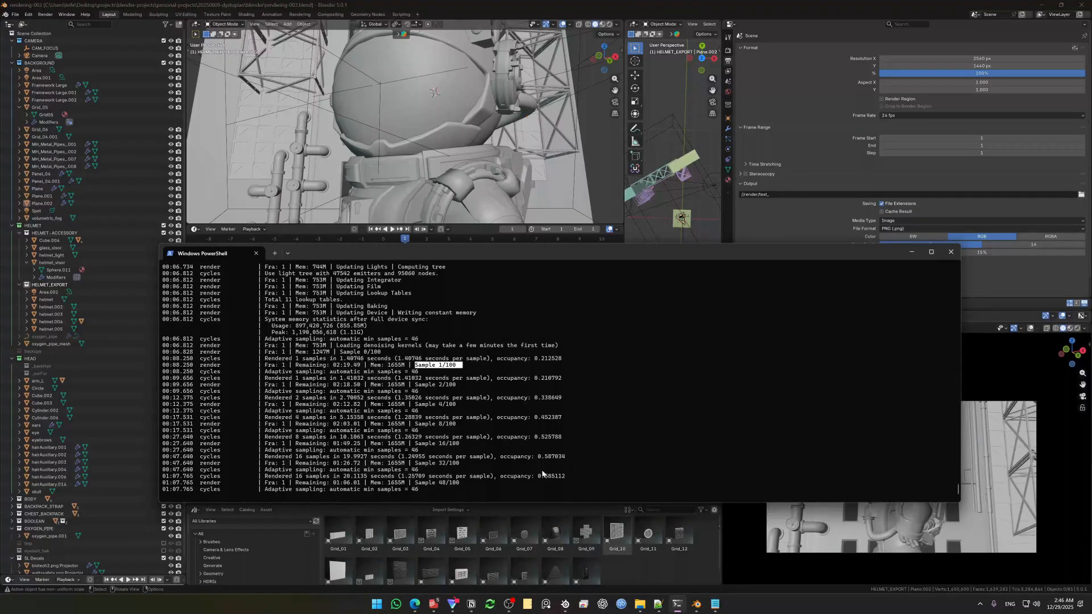
left_click_drag(402, 483, 514, 483)
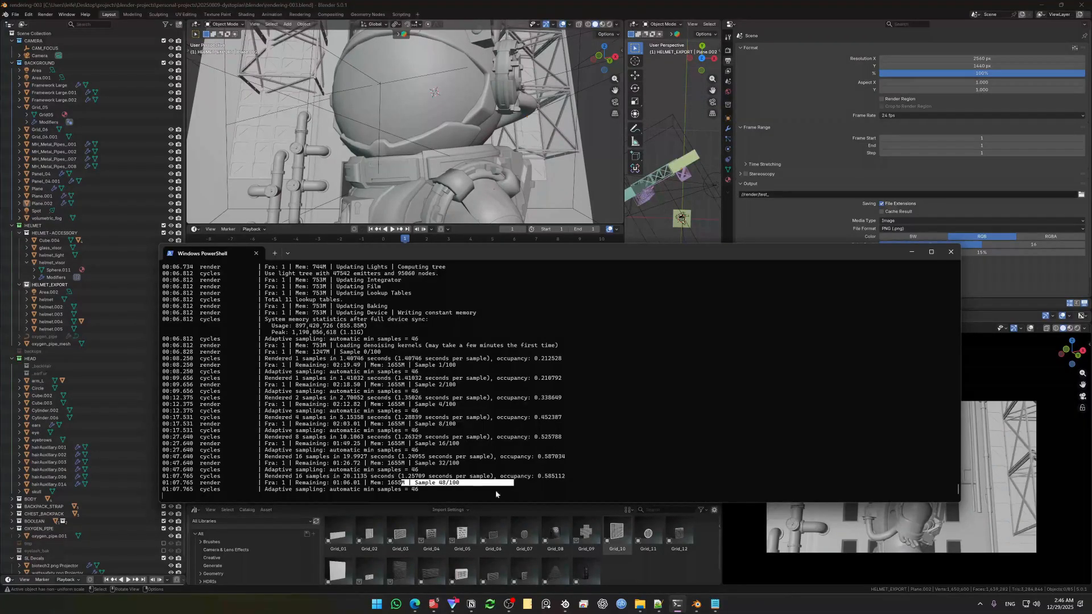
left_click(762, 469)
left_click_drag(719, 256, 705, 168)
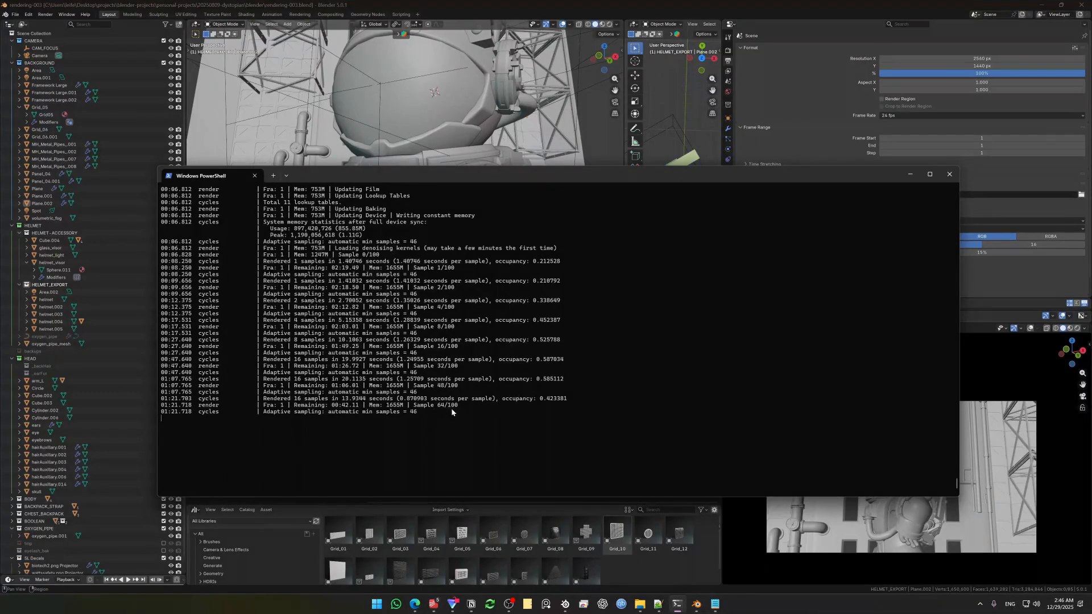
left_click_drag(414, 405, 472, 434)
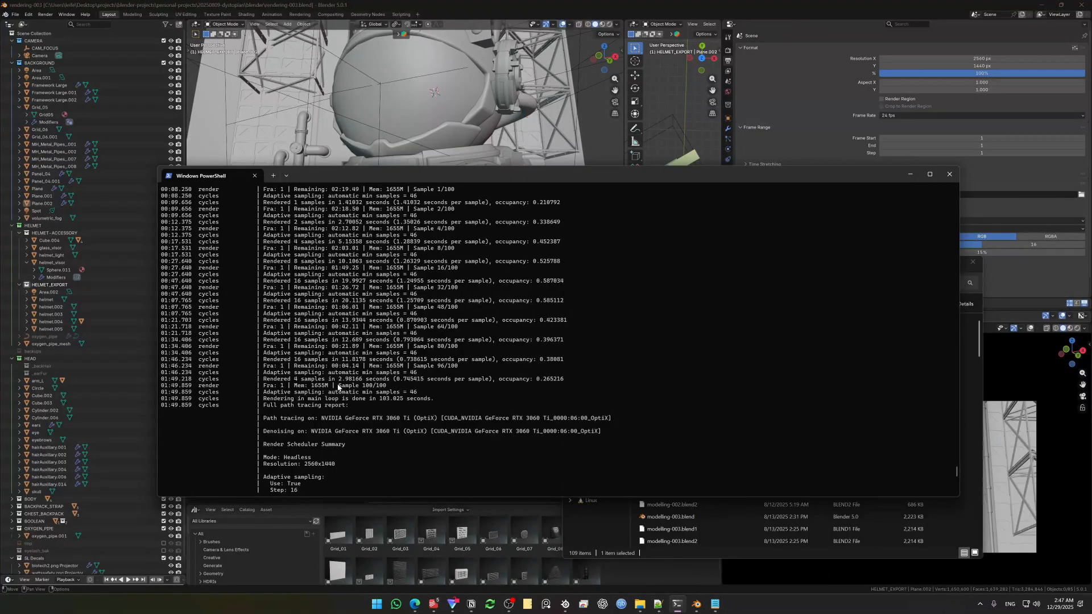
Check the log's final sample entry for frame 1.
left_click_drag(337, 385, 390, 385)
left_click(359, 388)
left_click_drag(362, 387, 389, 387)
left_click(348, 391)
Review the path tracing report, render scheduler summary, and mesh and image statistics, through to the line marking Blender's exit.
scroll(423, 402, "down", 6)
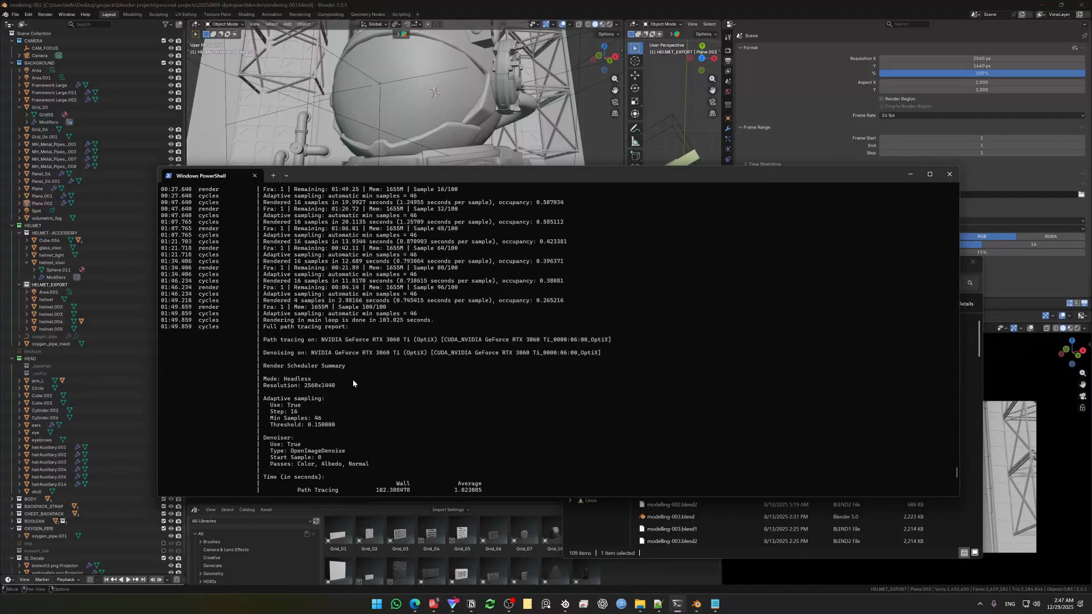
scroll(438, 373, "down", 12)
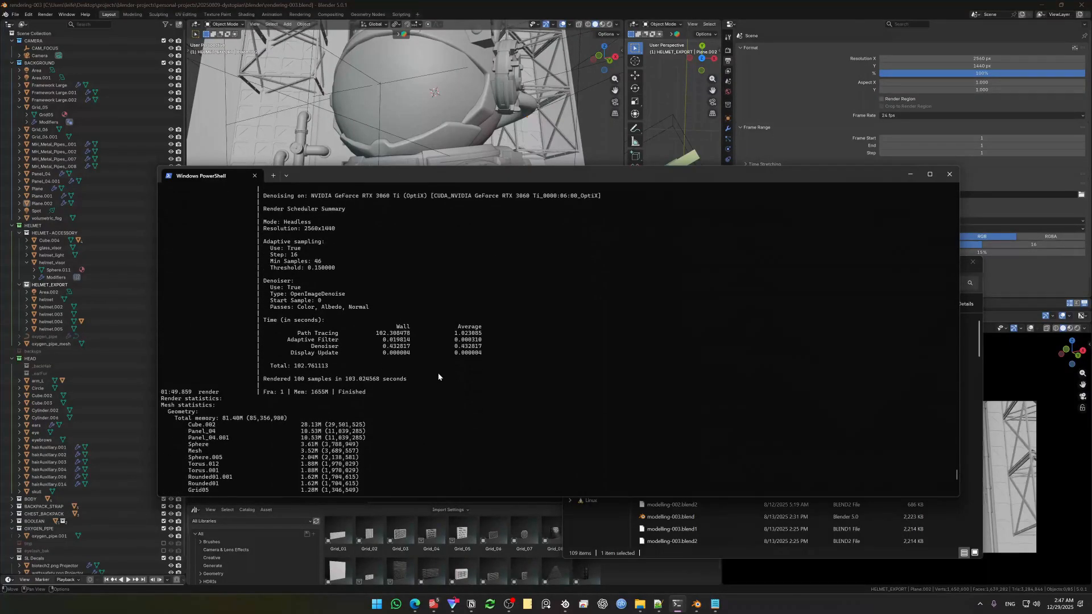
scroll(425, 404, "down", 4)
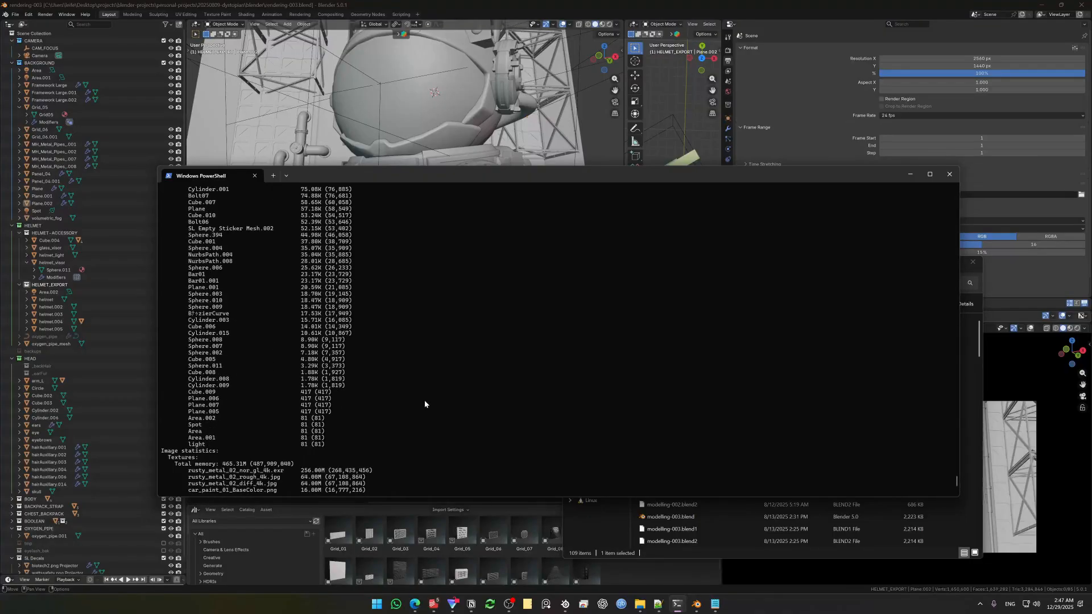
scroll(421, 401, "up", 10)
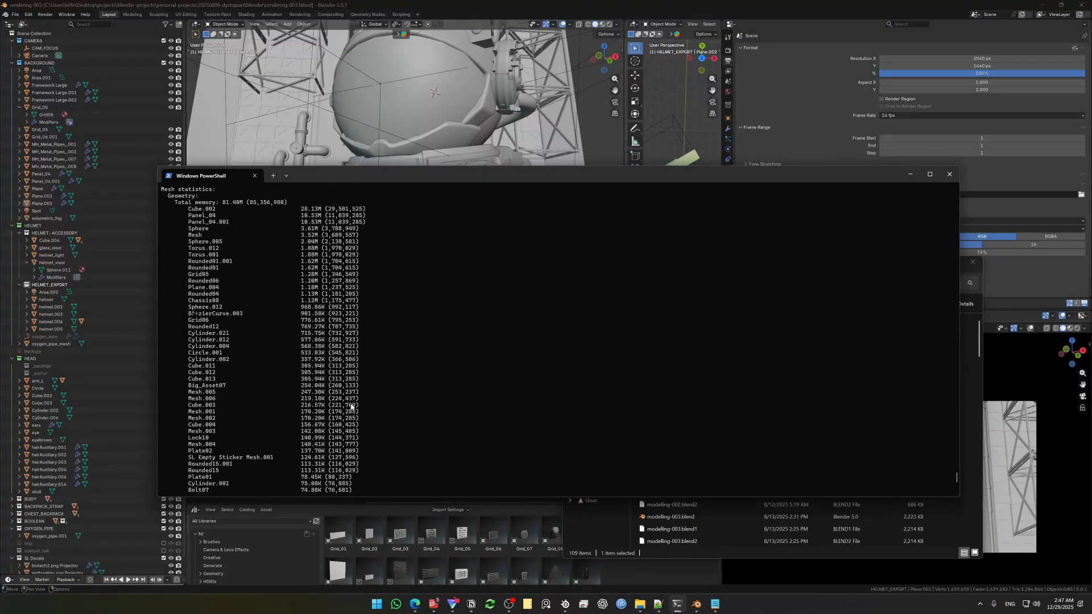
scroll(319, 384, "down", 4)
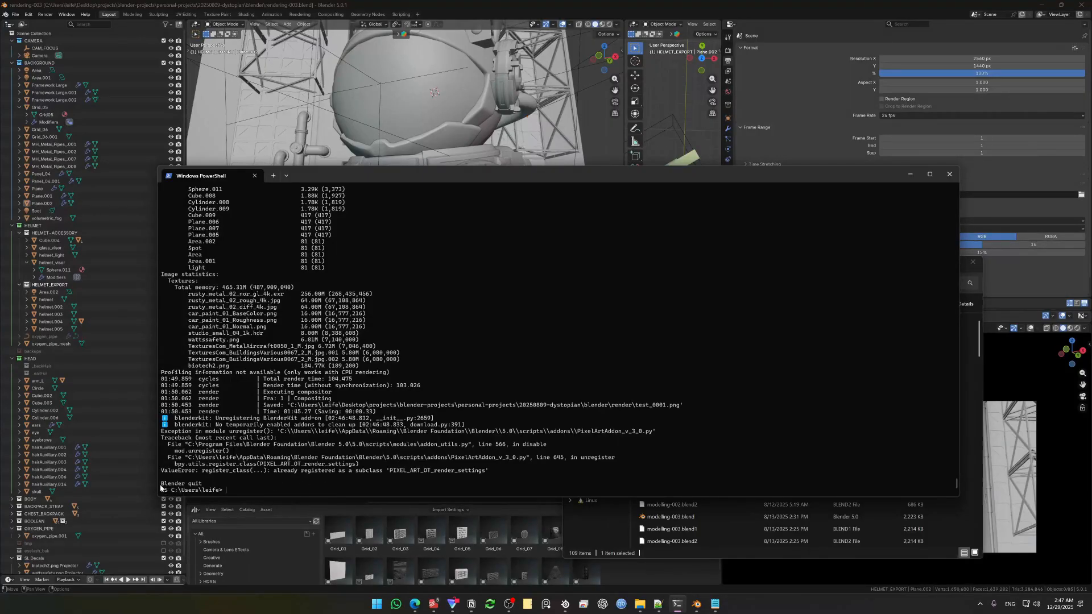
left_click_drag(161, 488, 213, 485)
left_click(229, 485)
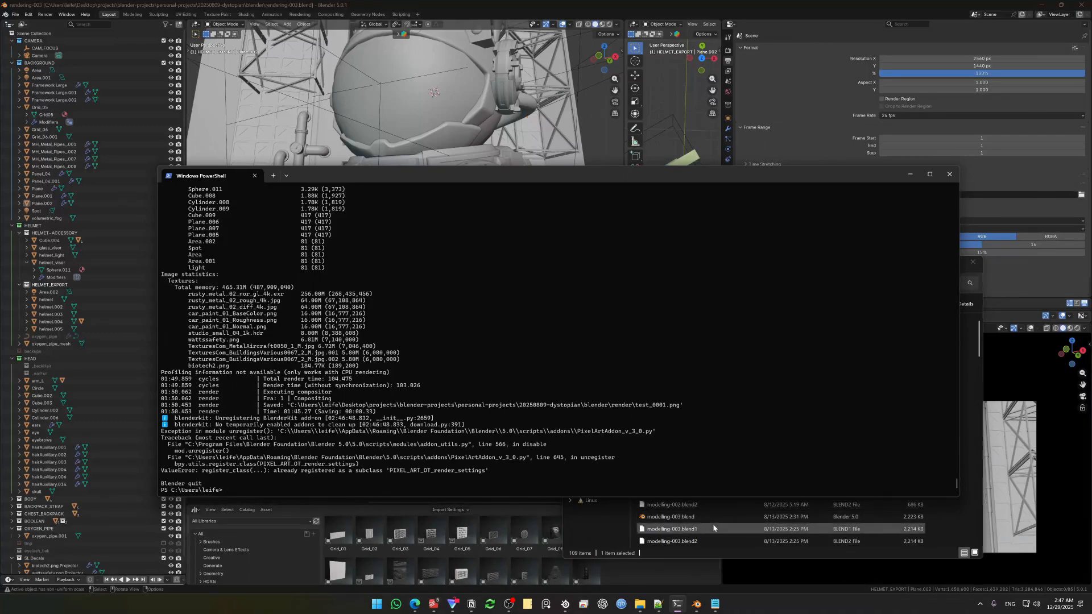
Move the PowerShell window aside, switch to File Explorer and open the render folder inside the project's blender folder.
left_click_drag(767, 177, 708, 331)
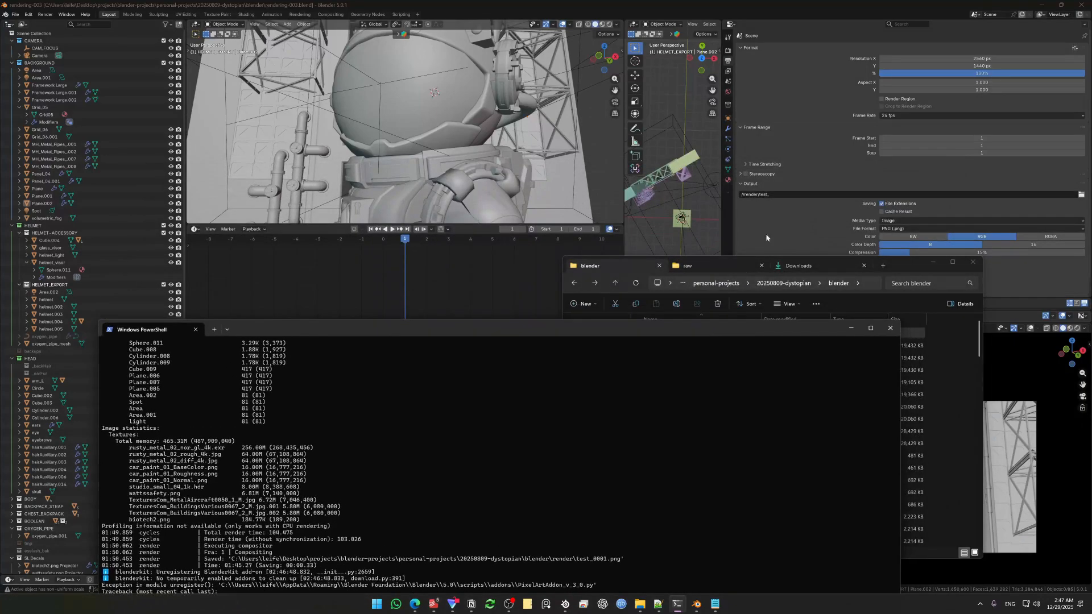
left_click(912, 266)
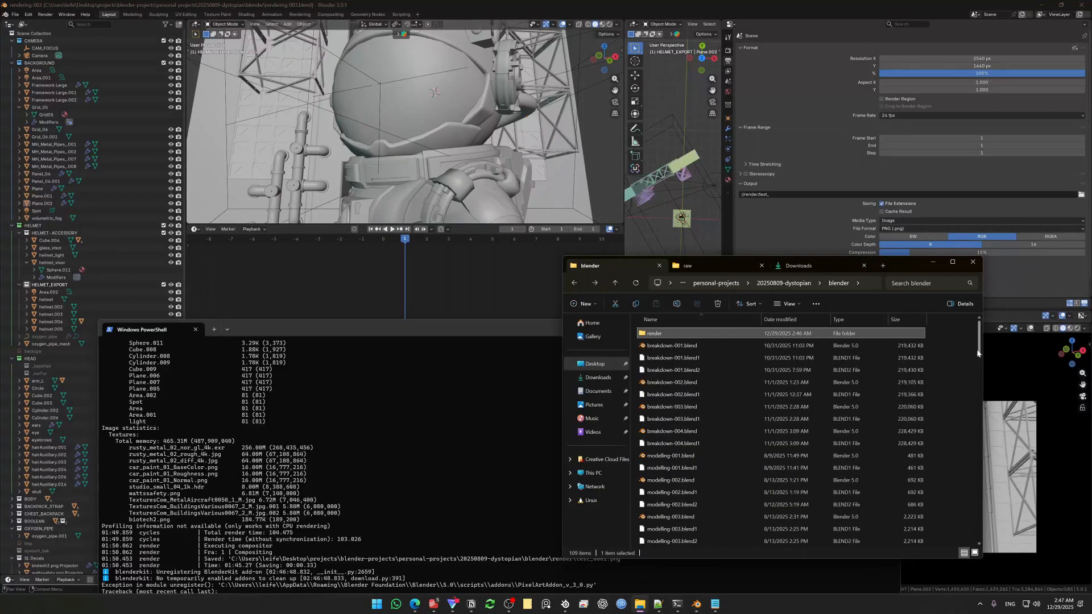
mouse_move(978, 353)
left_mouse_down()
mouse_move(971, 480)
mouse_move(986, 477)
mouse_move(977, 344)
left_mouse_up()
double_click(654, 334)
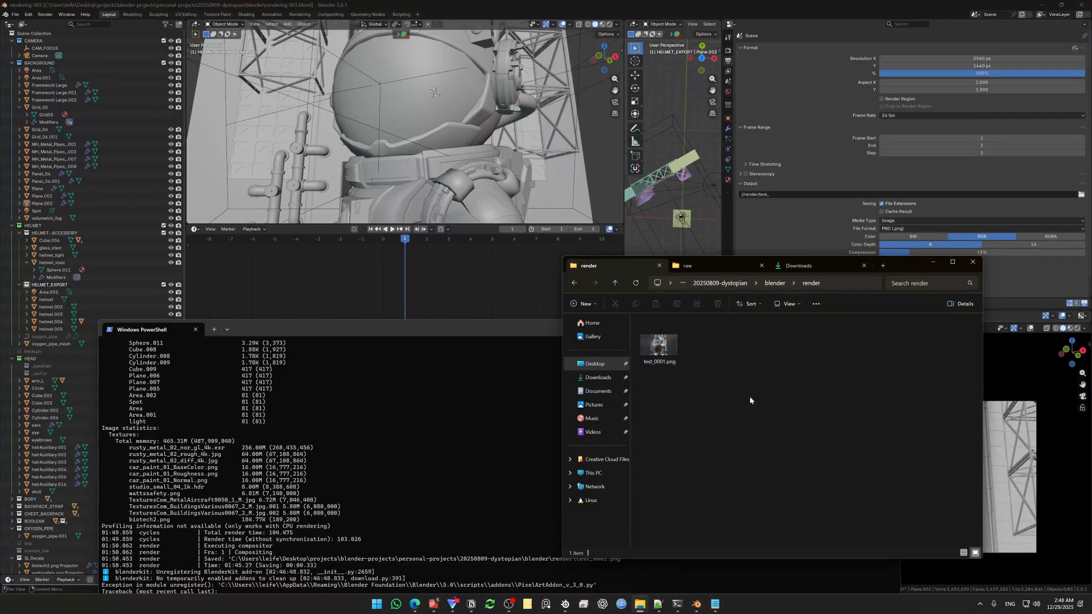
Open test_0001.png, inspect the rendered character up close, and close the image.
double_click(659, 345)
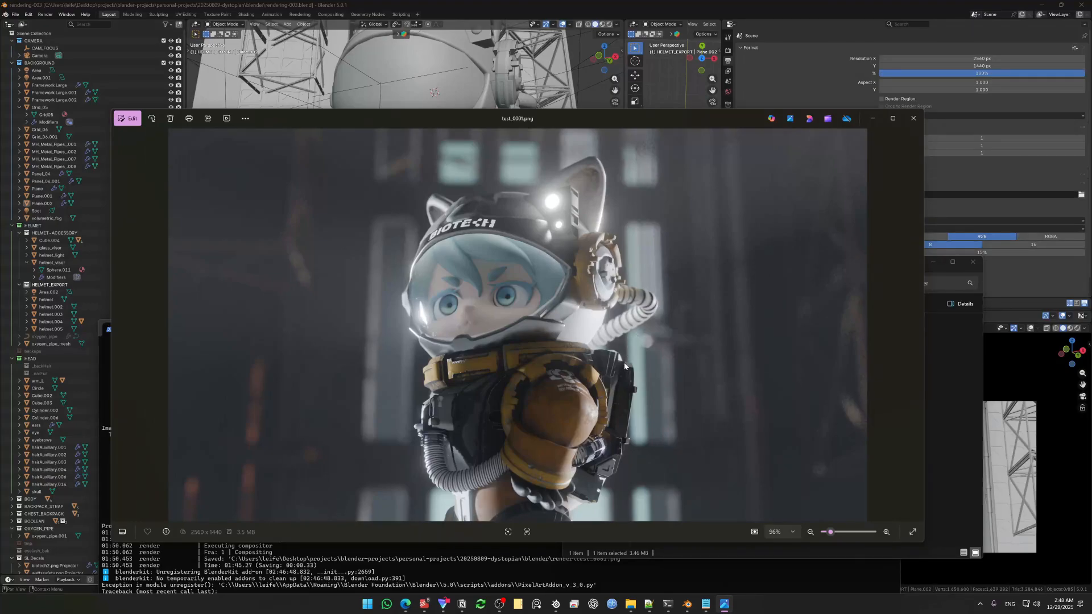
scroll(561, 351, "up", 4)
left_click_drag(599, 426, 537, 330)
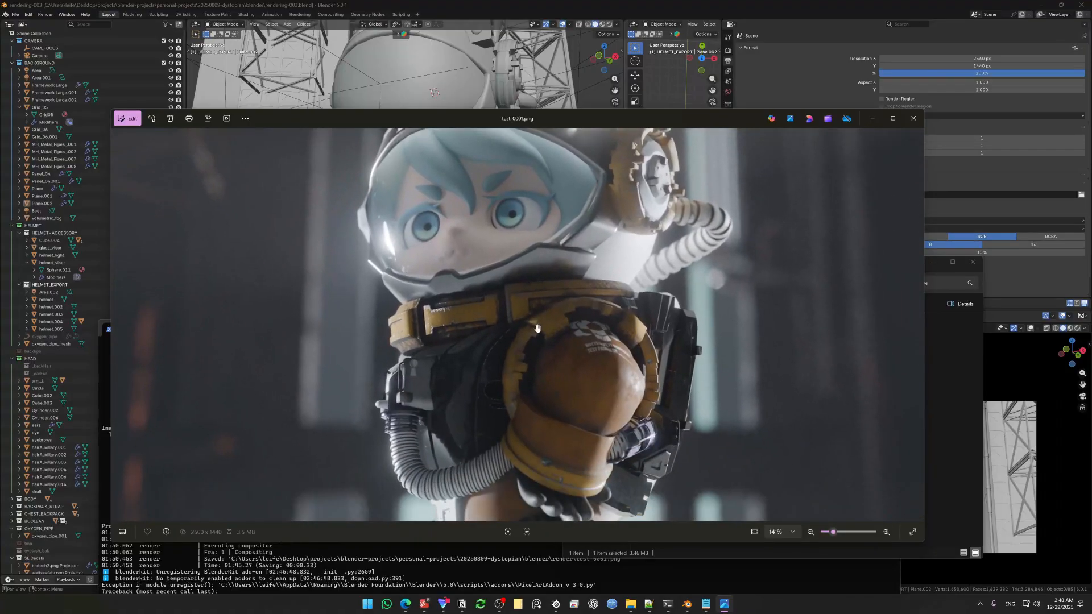
left_click_drag(567, 413, 551, 374)
scroll(552, 374, "down", 4)
left_click(913, 118)
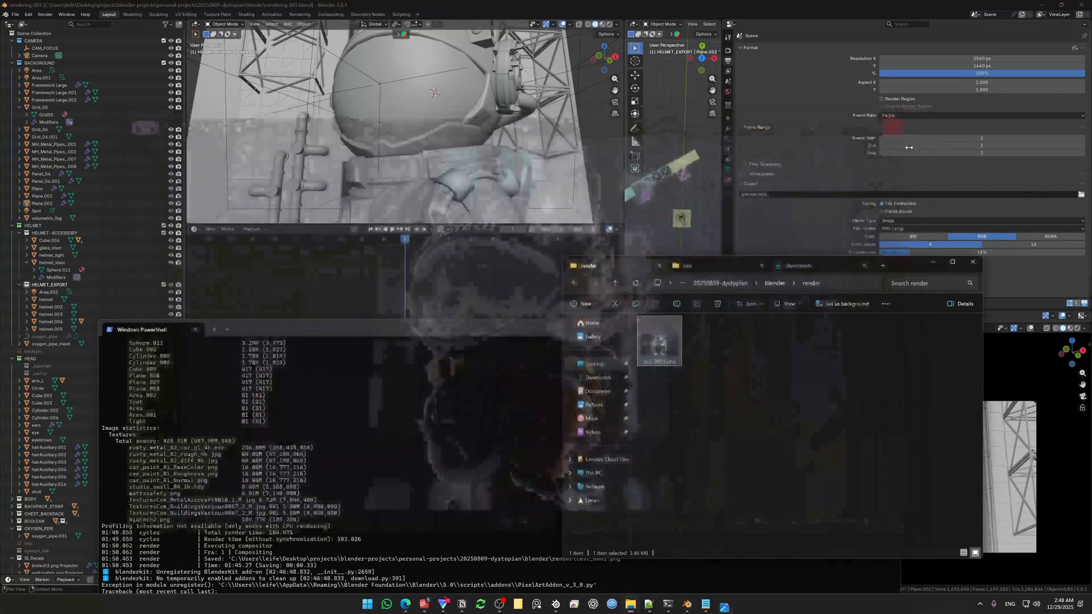